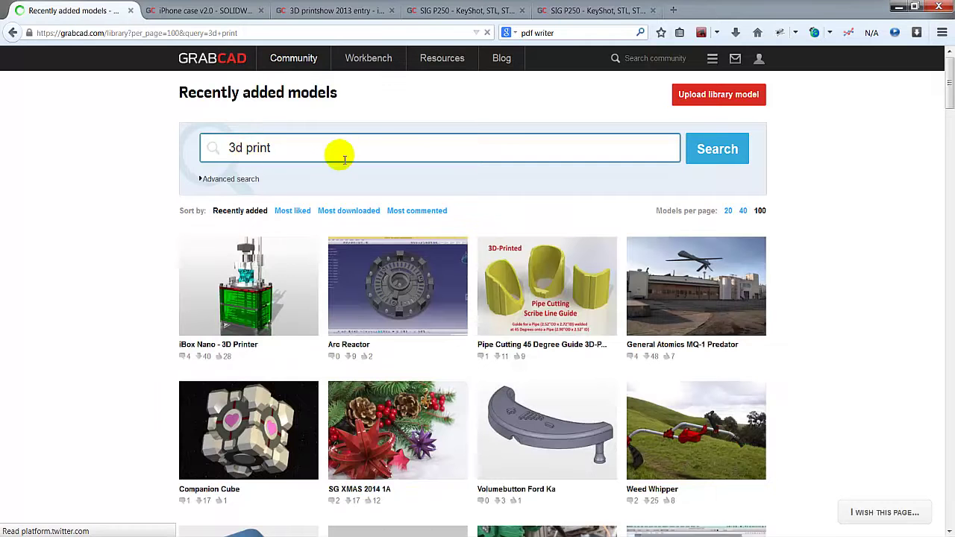
# Step: Browse the "3d print" library results and view the two iPhone case model pages
pyautogui.scroll(-10, 360, 148)
pyautogui.scroll(-2, 714, 383)
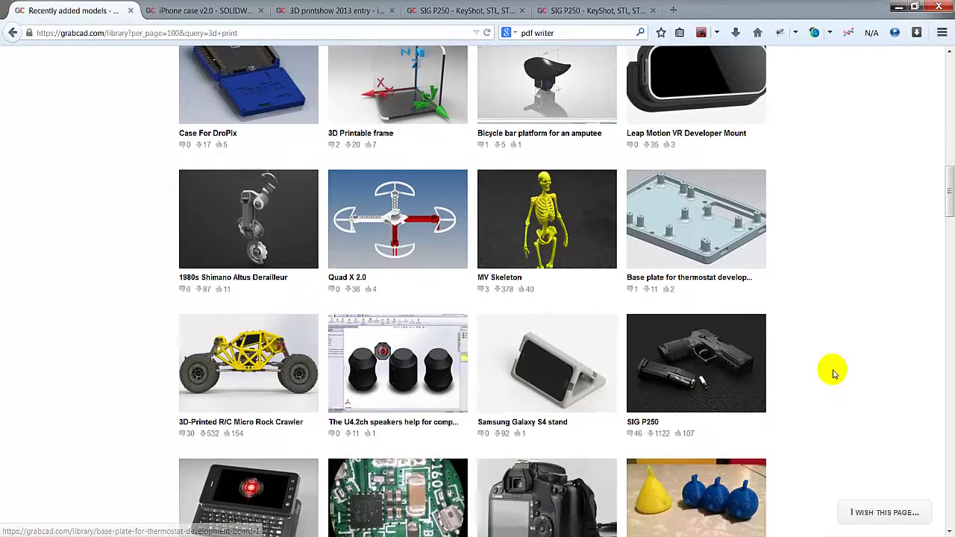
pyautogui.click(206, 6)
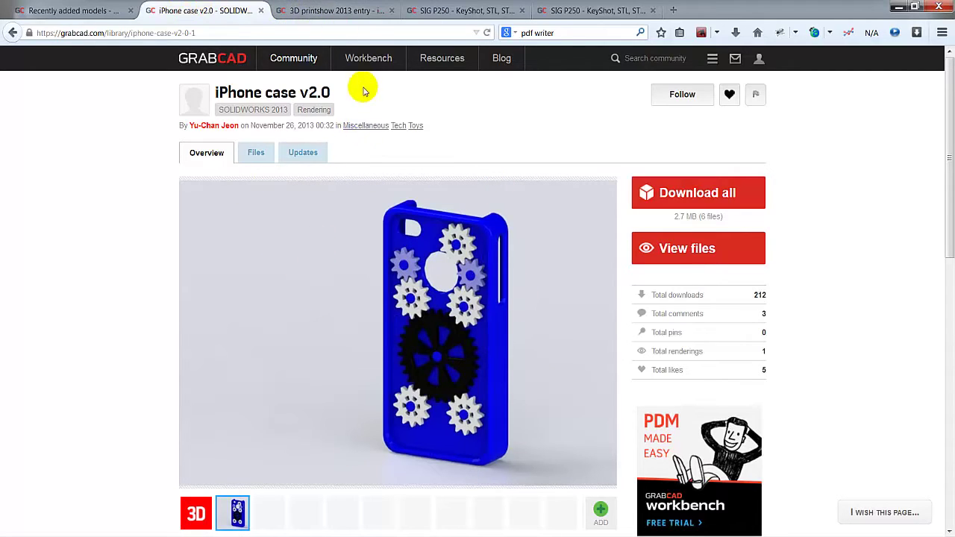
pyautogui.click(359, 12)
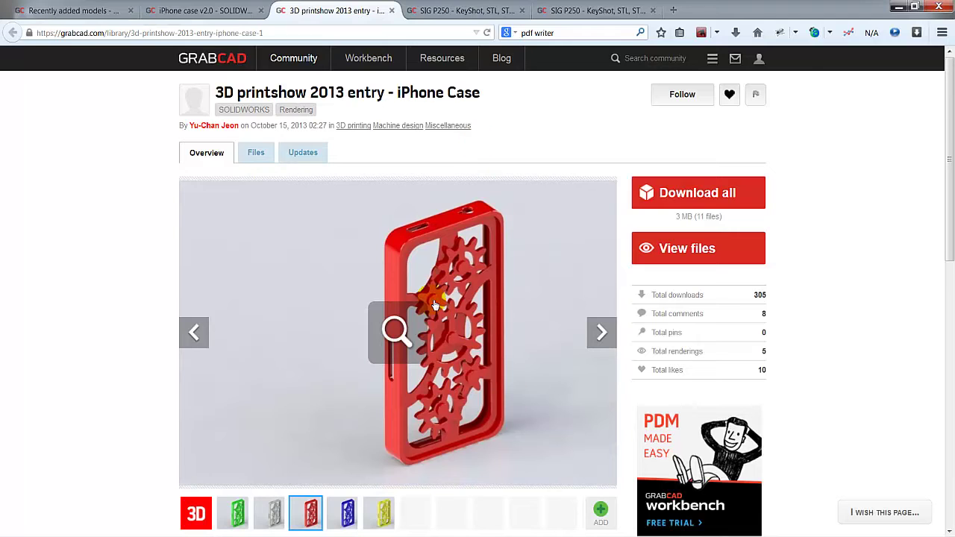
# Step: Open the 3D view of SIG P250 9mm.stp from the model's files and expand the Final Build assembly tree
pyautogui.click(14, 10)
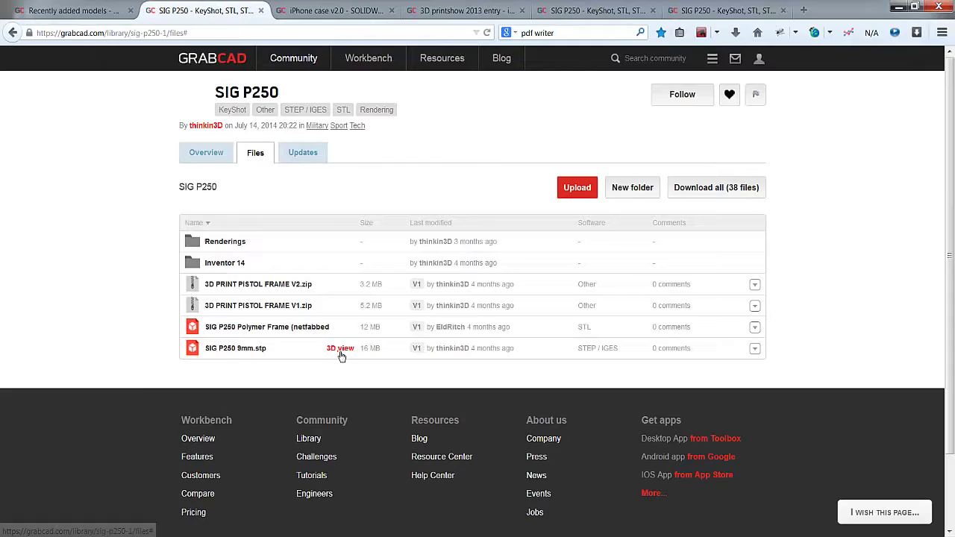
pyautogui.click(301, 447)
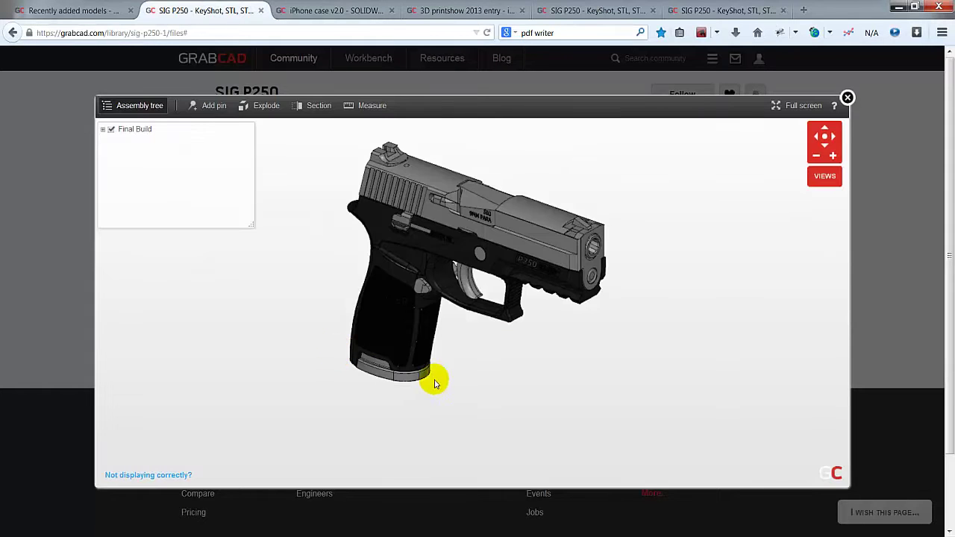
pyautogui.moveTo(436, 384); pyautogui.dragTo(356, 268)
pyautogui.click(103, 129)
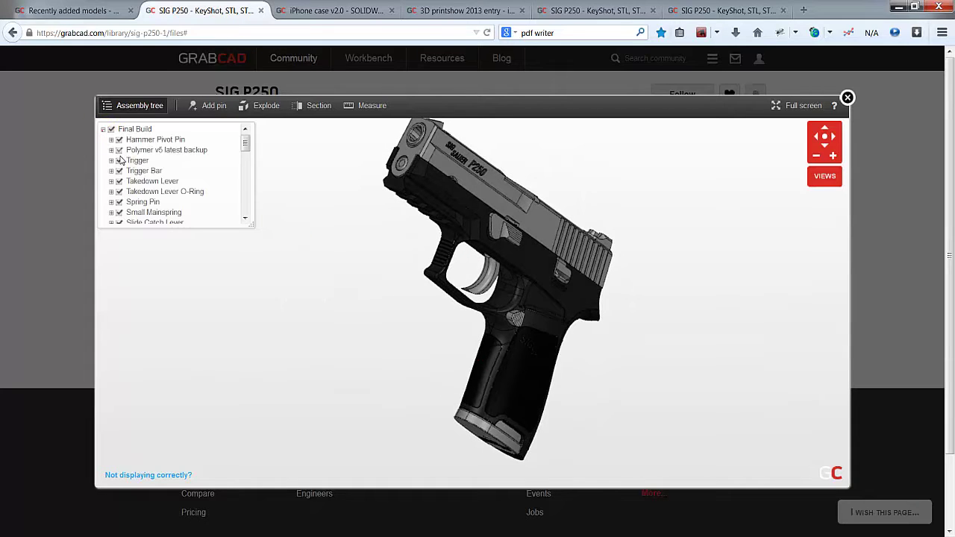
# Step: Highlight the polymer frame and the slide in the 3D preview to examine them, and close the preview
pyautogui.click(559, 328)
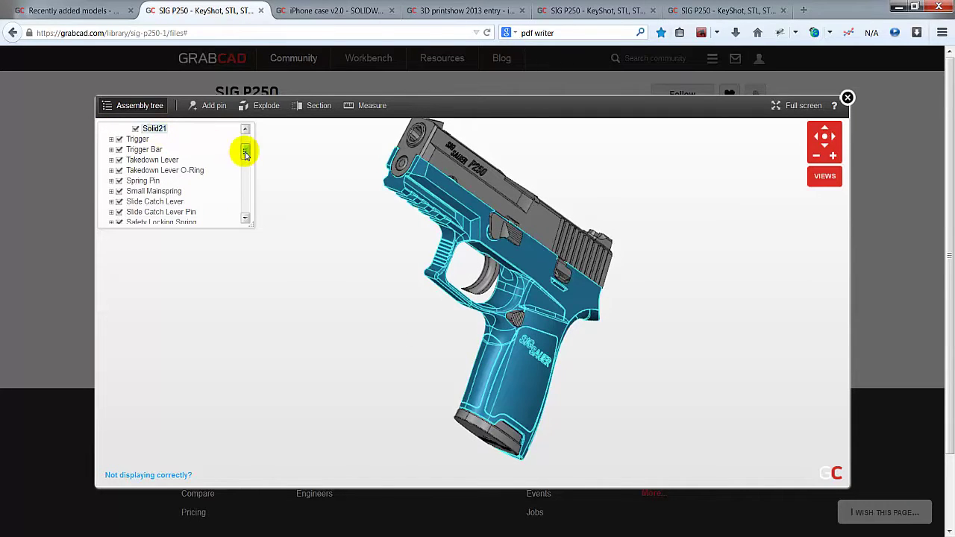
pyautogui.moveTo(246, 153); pyautogui.dragTo(245, 148)
pyautogui.moveTo(525, 295); pyautogui.dragTo(606, 385)
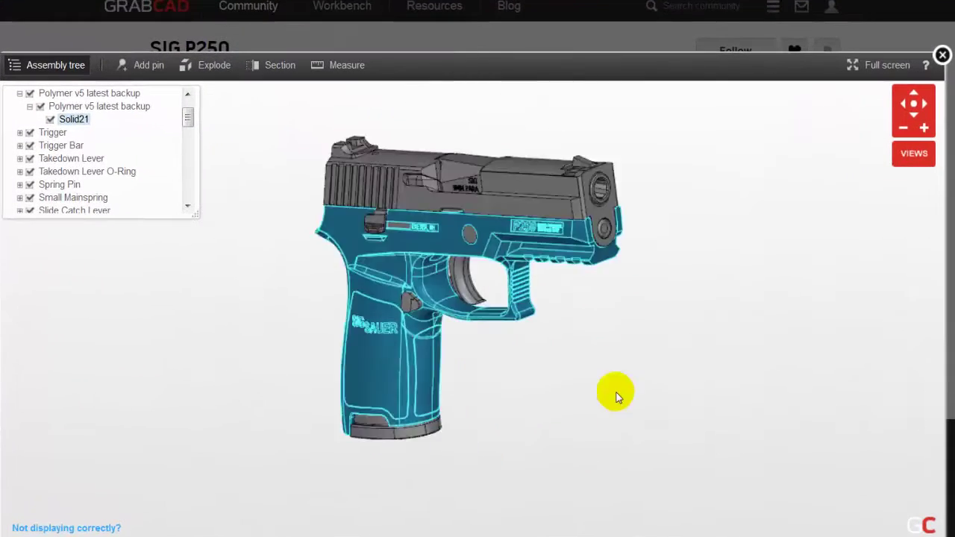
pyautogui.moveTo(640, 414); pyautogui.dragTo(343, 311)
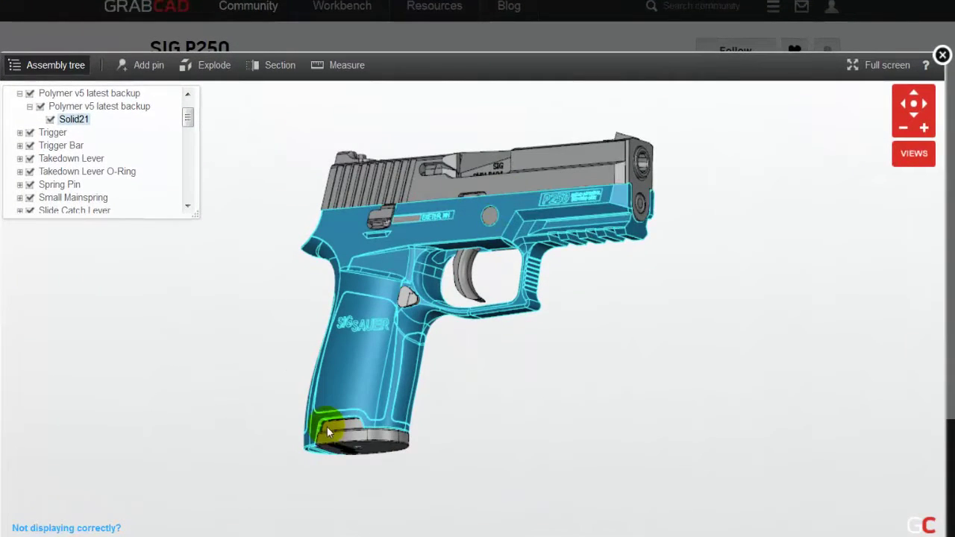
pyautogui.moveTo(457, 346); pyautogui.dragTo(432, 230)
pyautogui.click(391, 203)
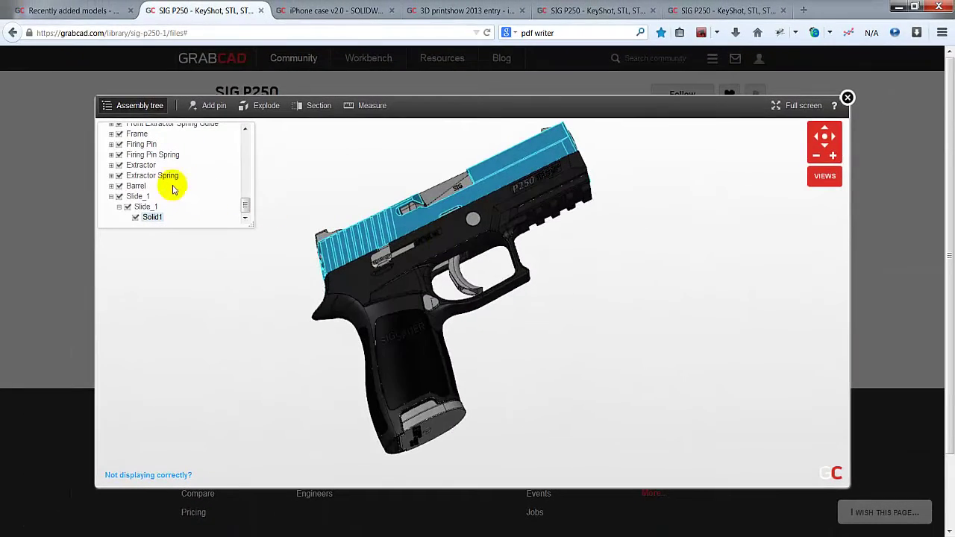
pyautogui.click(847, 97)
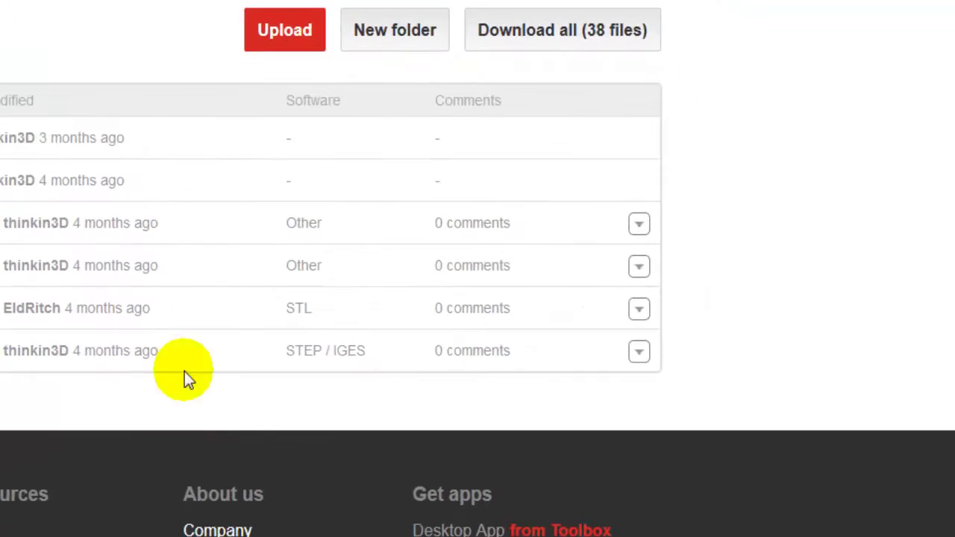
# Step: Download SIG P250 9mm.stp from the model's file list, saving the file to disk
pyautogui.click(639, 351)
pyautogui.click(555, 236)
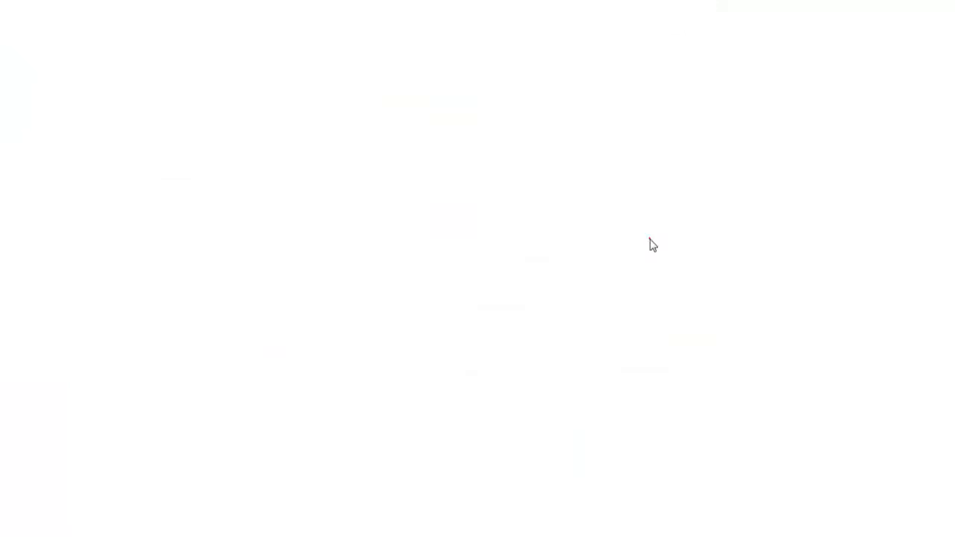
pyautogui.click(665, 282)
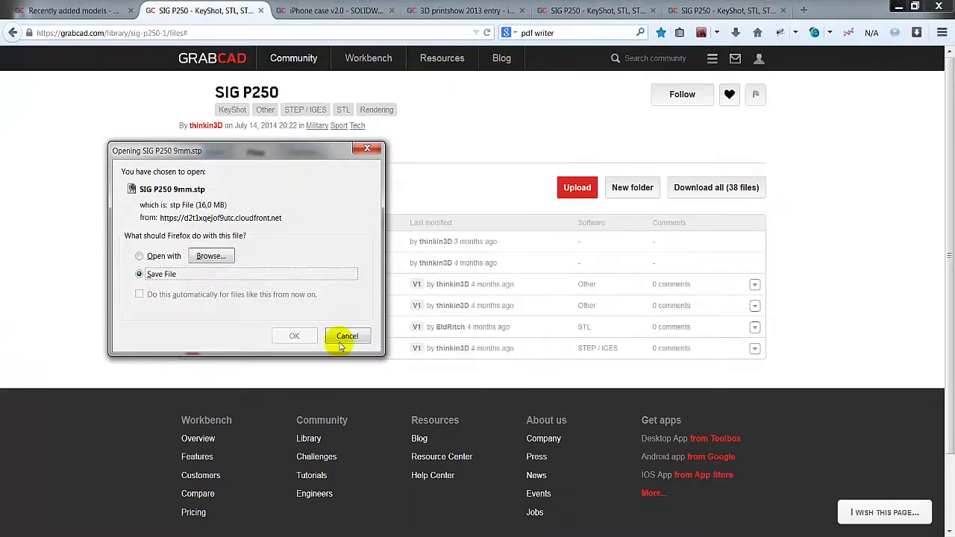
pyautogui.click(305, 344)
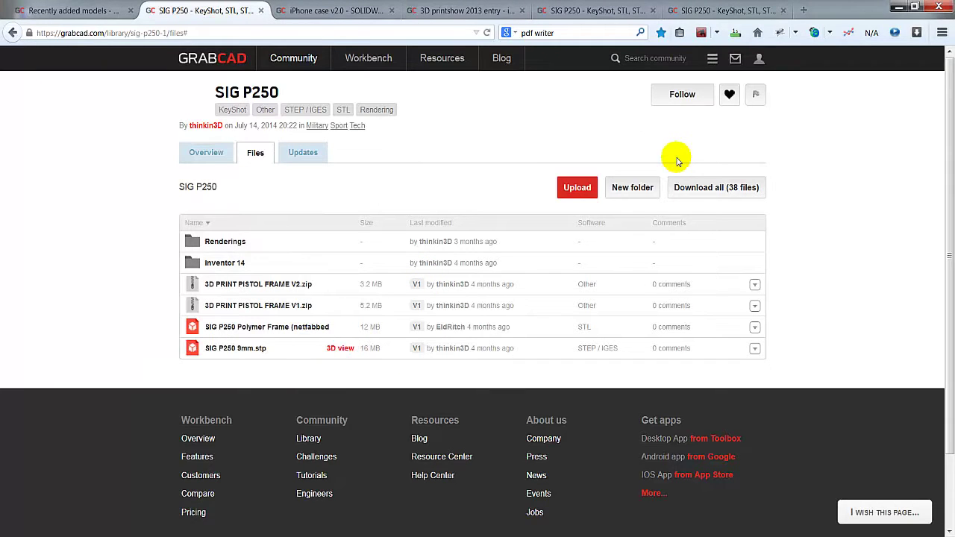
# Step: Switch to CATIA V5, import the downloaded SIG P250 9mm.stp and dismiss the transfer report
pyautogui.click(735, 33)
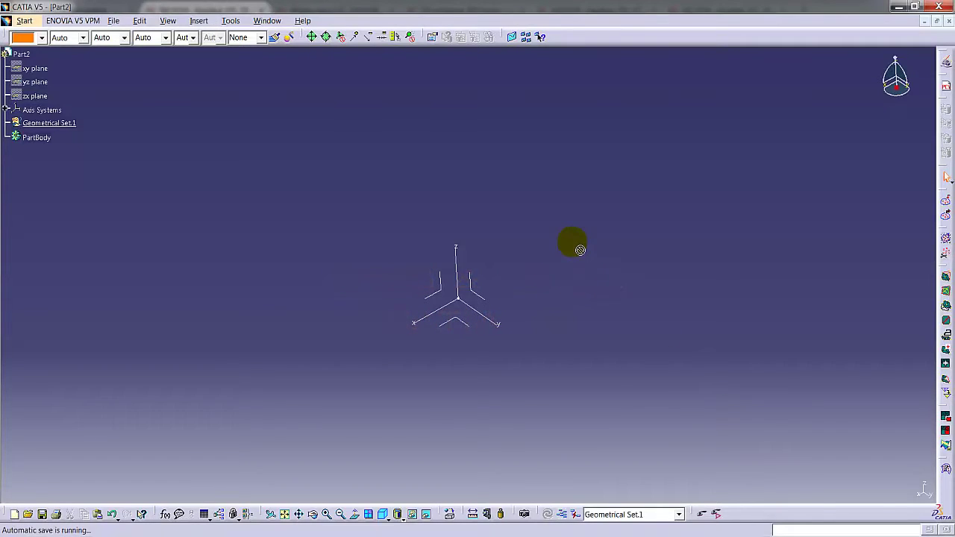
pyautogui.moveTo(581, 250); pyautogui.dragTo(524, 192)
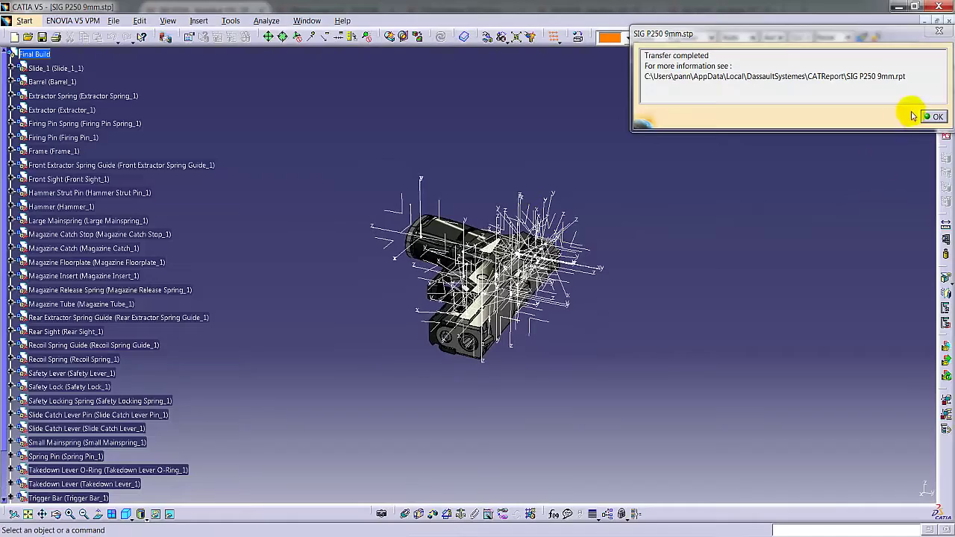
pyautogui.click(932, 116)
pyautogui.moveTo(567, 343); pyautogui.dragTo(461, 377, button='middle')
pyautogui.moveTo(462, 343); pyautogui.dragTo(375, 359, button='middle')
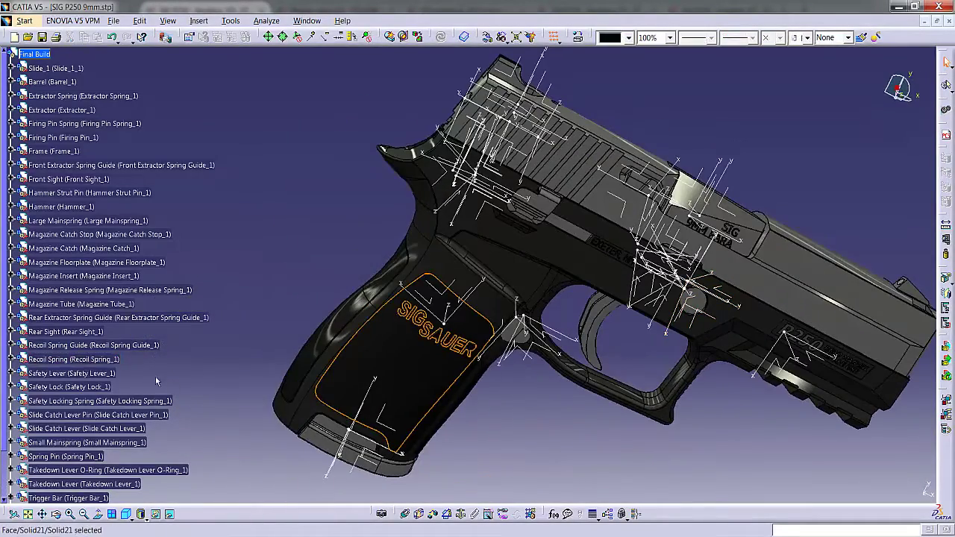
# Step: Locate the Polymer v5 latest backup component in the assembly tree and expand it to its part contents
pyautogui.scroll(-5, 205, 350)
pyautogui.click(180, 316)
pyautogui.moveTo(321, 287); pyautogui.dragTo(164, 334, button='middle')
pyautogui.click(144, 299)
pyautogui.click(14, 297)
pyautogui.click(12, 298)
pyautogui.click(21, 311)
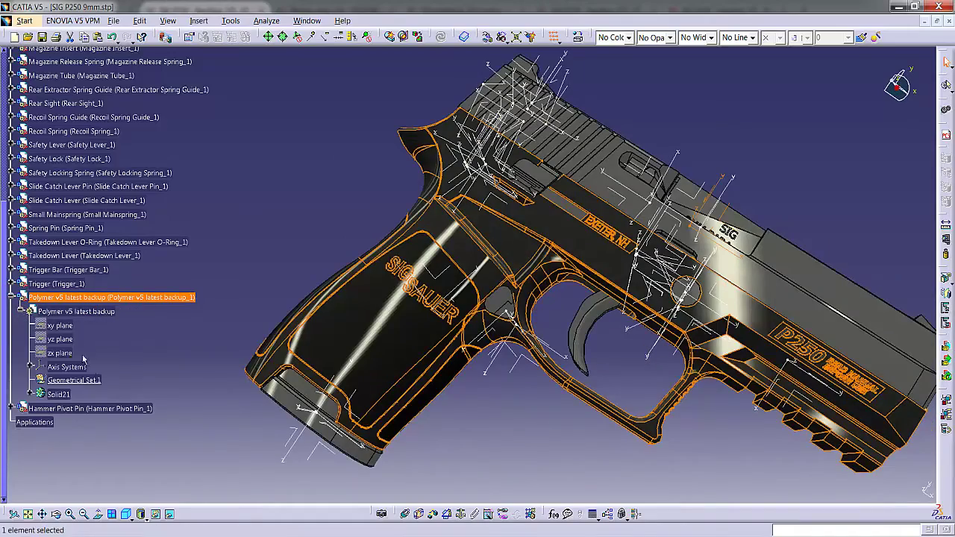
# Step: Select Solid21 in the Polymer v5 latest backup part and expand it to inspect its contents
pyautogui.click(58, 394)
pyautogui.moveTo(338, 327); pyautogui.dragTo(537, 370, button='middle')
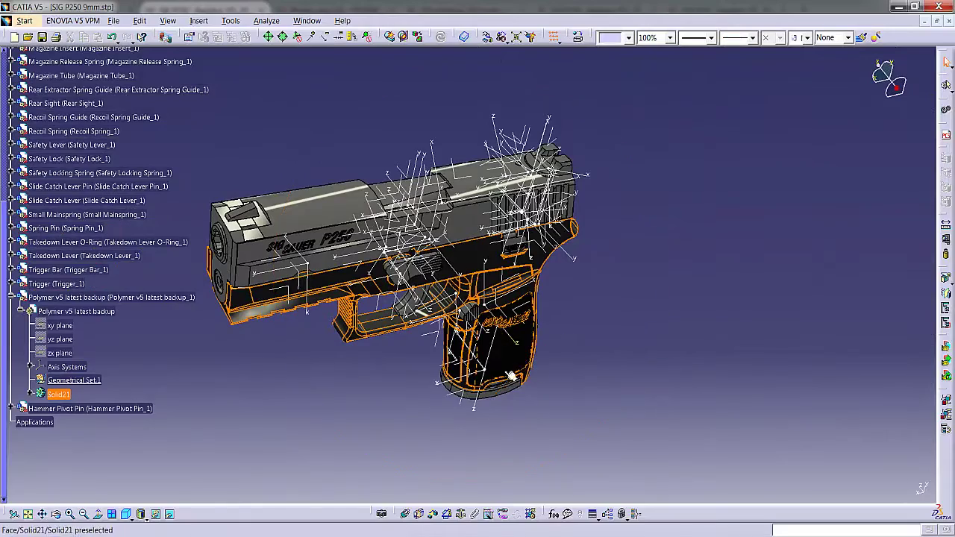
pyautogui.moveTo(401, 348); pyautogui.dragTo(441, 341, button='middle')
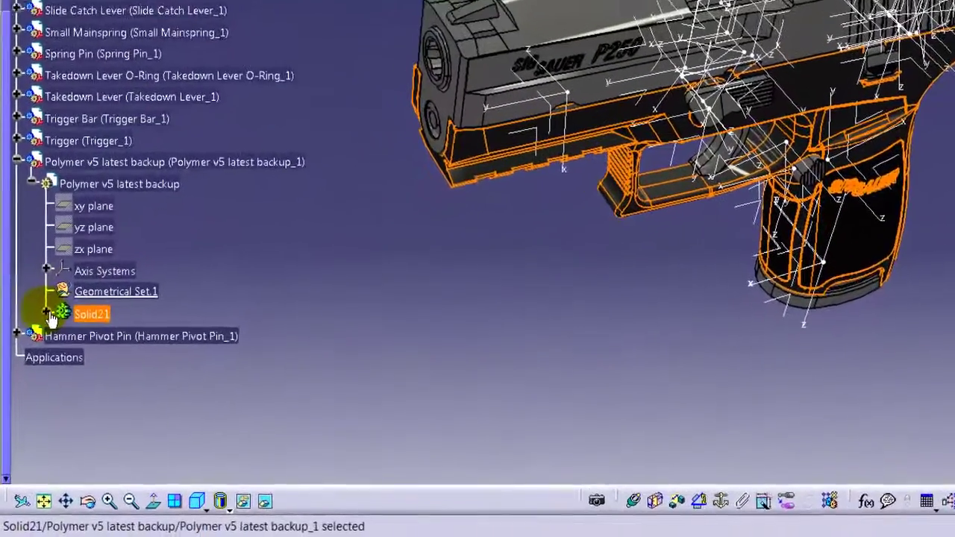
pyautogui.click(29, 393)
pyautogui.click(111, 321)
pyautogui.moveTo(462, 324); pyautogui.dragTo(508, 216, button='middle')
# Step: Open the Polymer v5 latest backup part in its own window
pyautogui.rightClick(119, 138)
pyautogui.moveTo(277, 385)
pyautogui.click(476, 405)
pyautogui.moveTo(520, 271); pyautogui.dragTo(499, 219, button='middle')
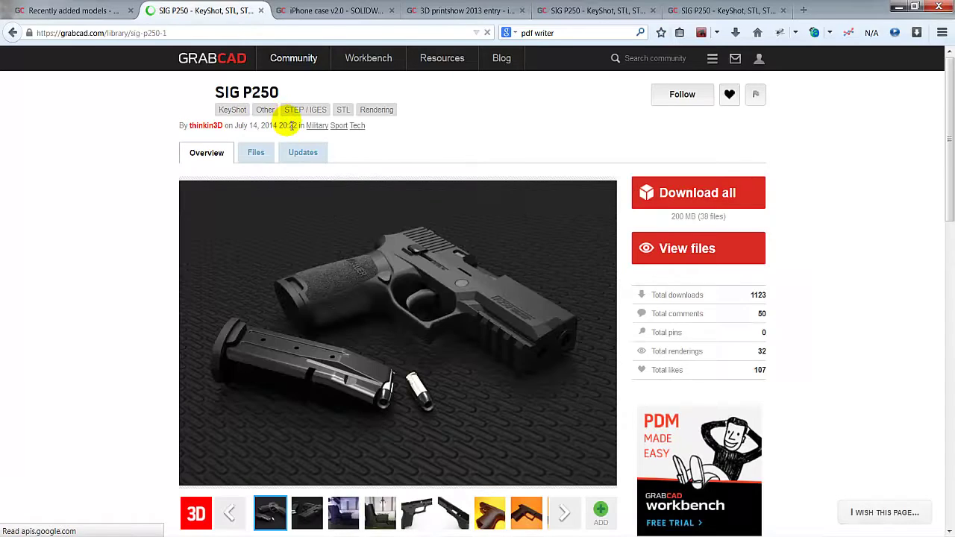
# Step: View the frame rendering and printed examples in the SIG P250 page's image gallery, and return to CATIA V5
pyautogui.scroll(-2, 586, 357)
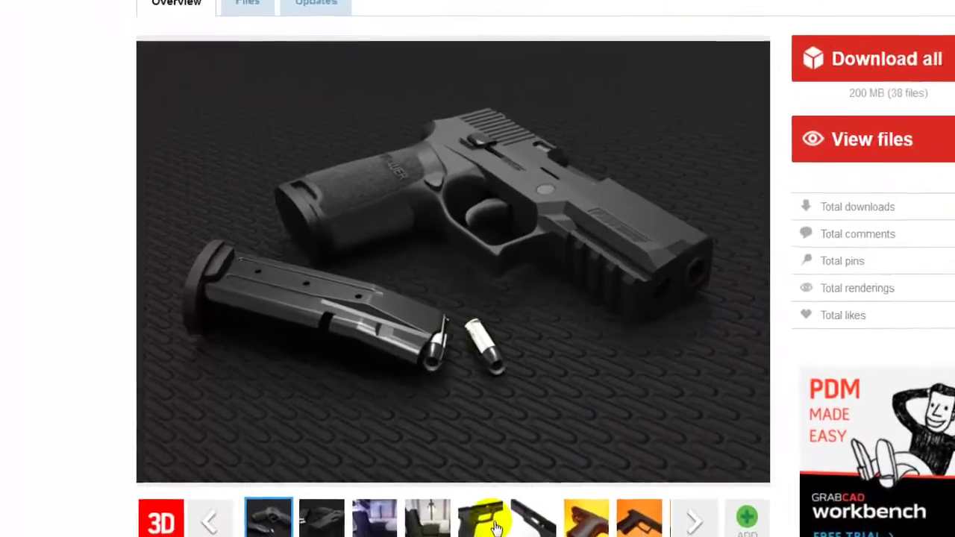
pyautogui.click(417, 441)
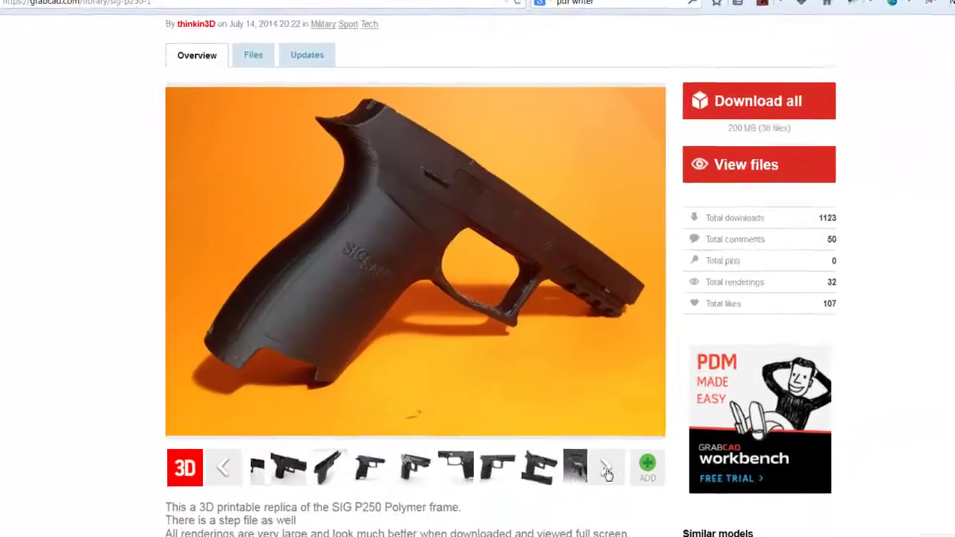
pyautogui.click(721, 531)
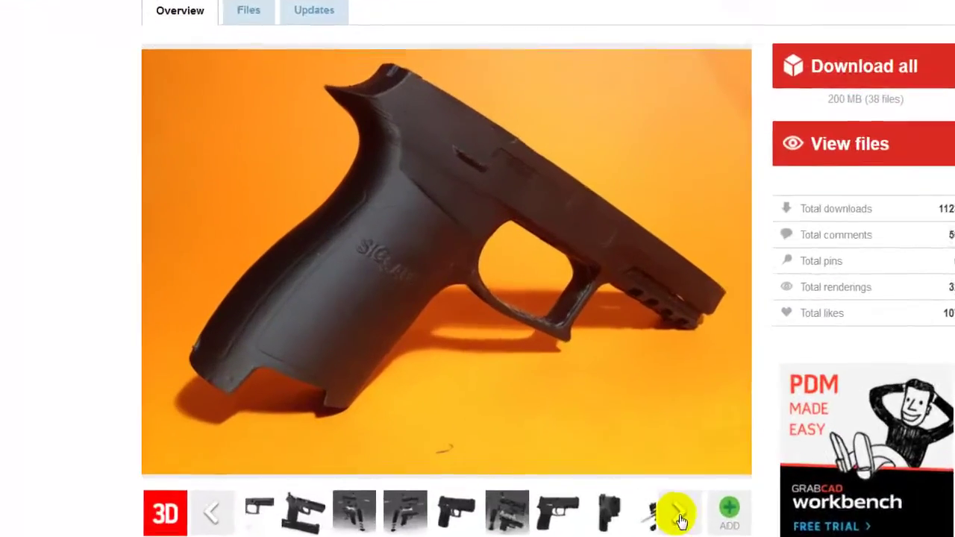
pyautogui.click(516, 531)
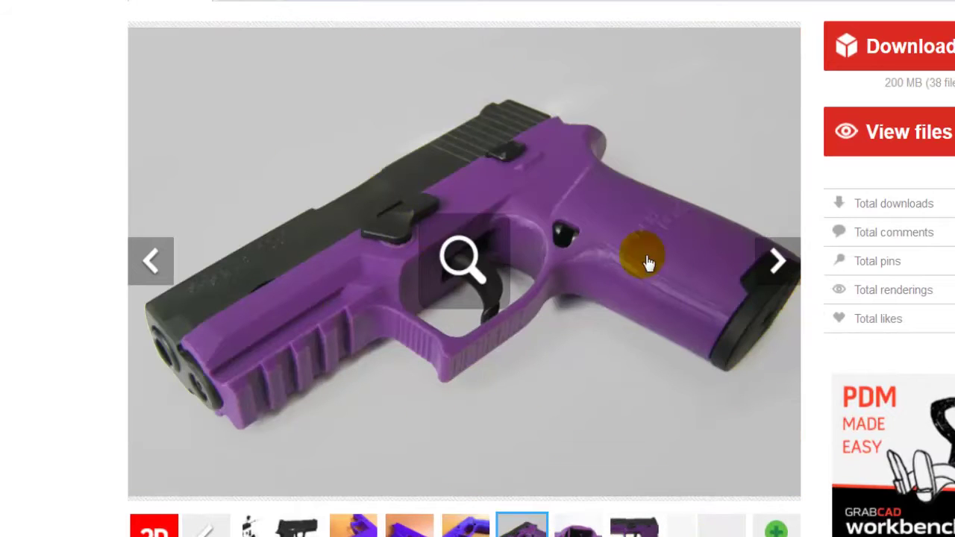
pyautogui.click(899, 6)
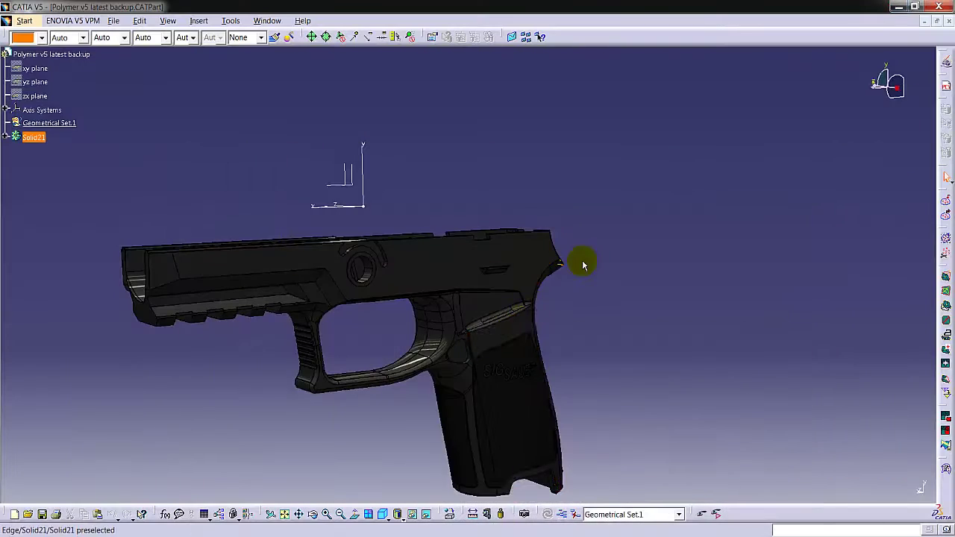
# Step: Select Geometrical Set.1 and switch to the Generative Shape Design workbench
pyautogui.moveTo(567, 261); pyautogui.dragTo(493, 237, button='middle')
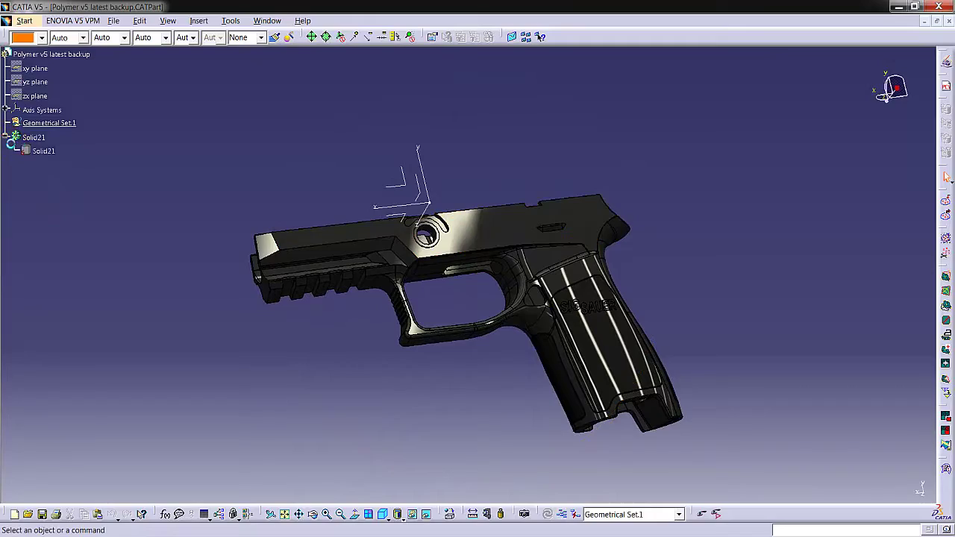
pyautogui.click(49, 122)
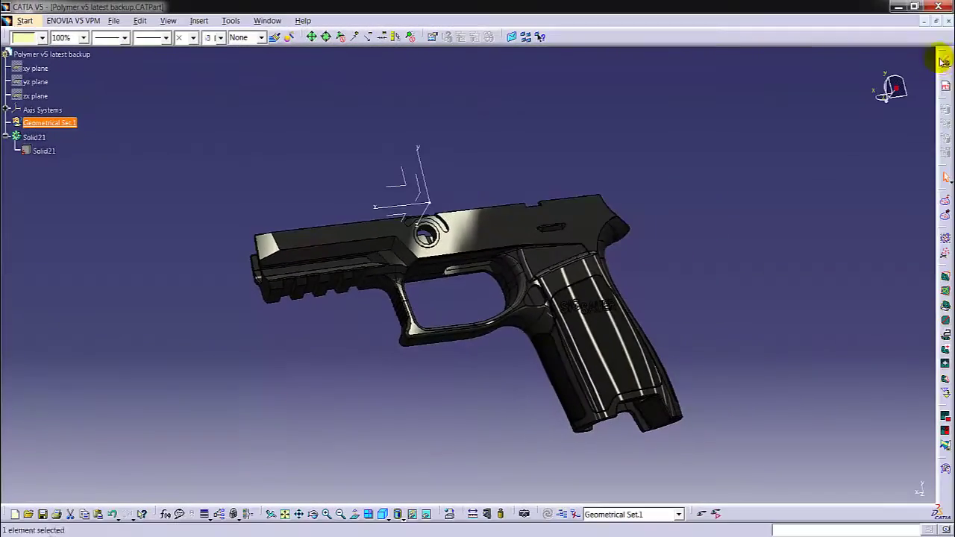
pyautogui.click(944, 61)
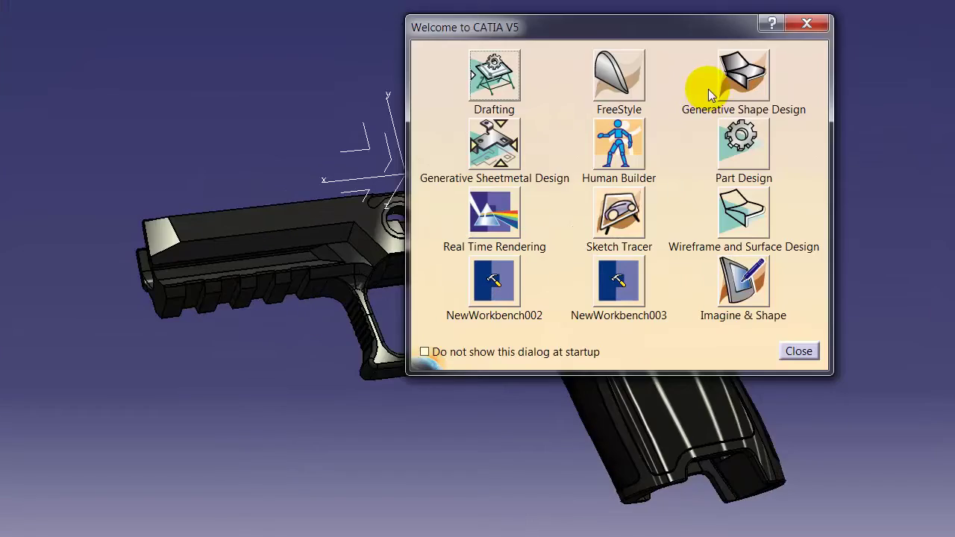
pyautogui.click(738, 79)
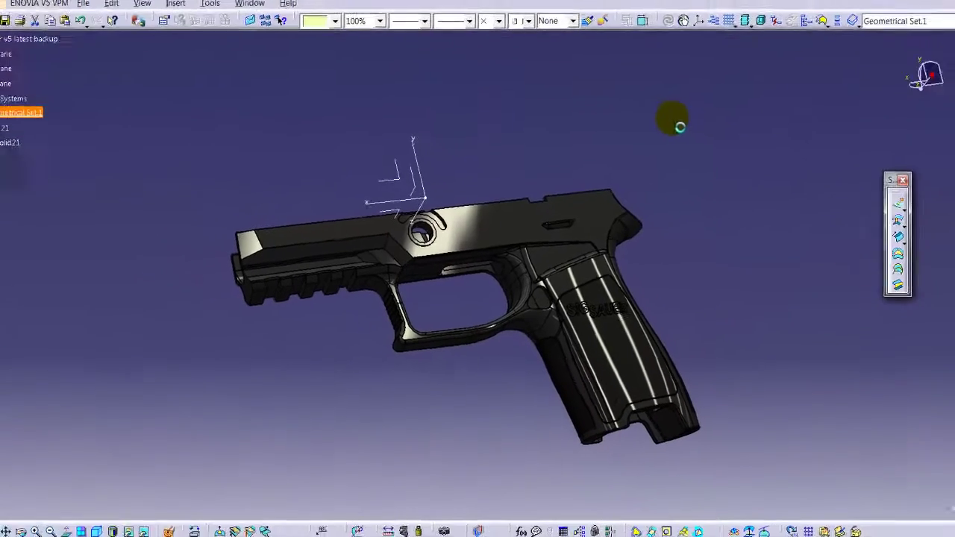
# Step: Extract the whole of Solid21 as a surface into Geometrical Set.1, using no propagation
pyautogui.moveTo(706, 336); pyautogui.dragTo(801, 424, button='middle')
pyautogui.click(43, 196)
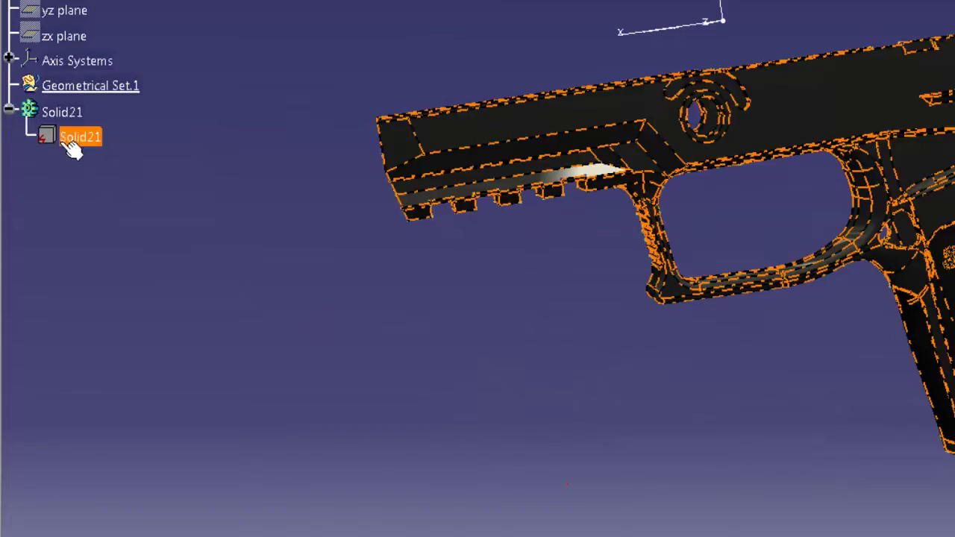
pyautogui.rightClick(33, 182)
pyautogui.click(79, 260)
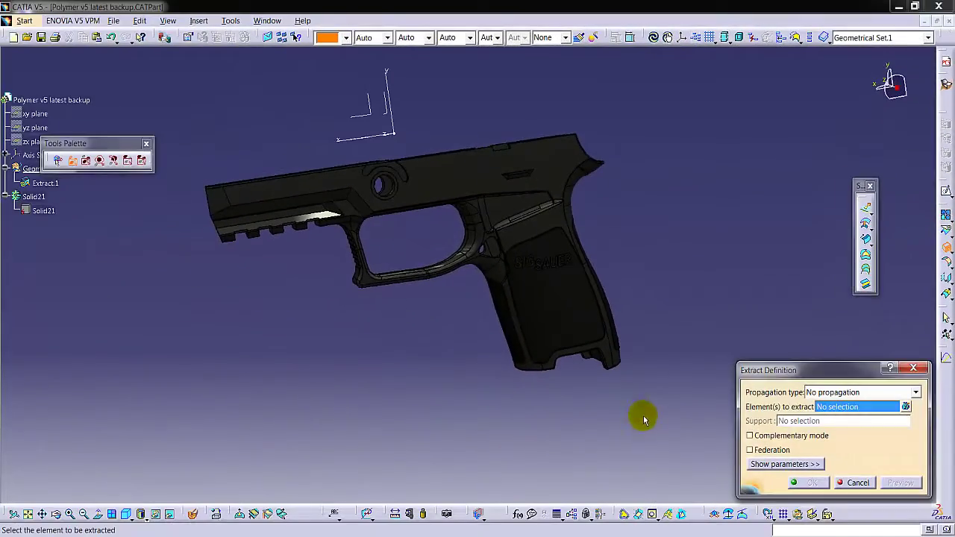
pyautogui.moveTo(644, 417); pyautogui.dragTo(197, 133)
pyautogui.click(207, 153)
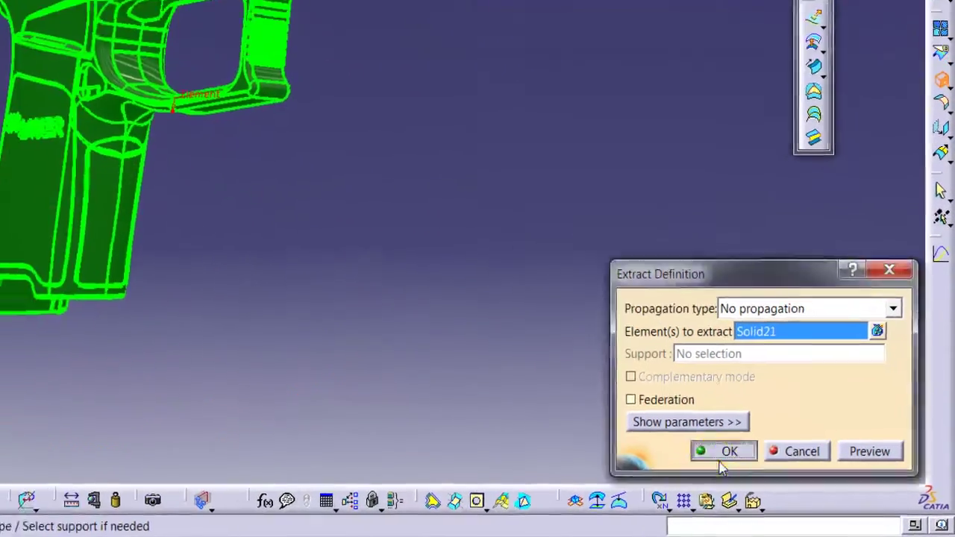
pyautogui.click(721, 458)
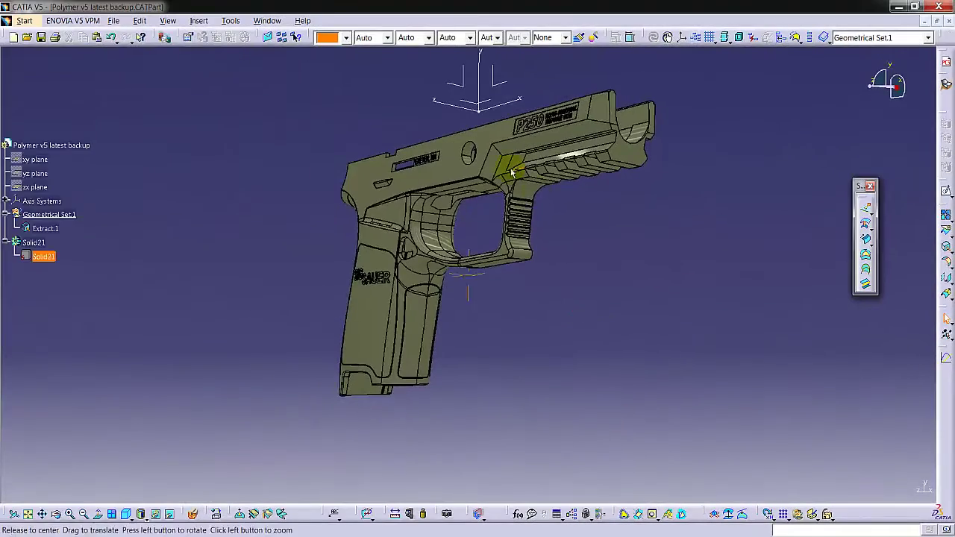
# Step: Review the extracted surface and copy Extract.1 from Geometrical Set.1
pyautogui.moveTo(512, 172); pyautogui.dragTo(273, 324, button='middle')
pyautogui.click(49, 228)
pyautogui.moveTo(329, 269); pyautogui.dragTo(418, 306, button='middle')
pyautogui.click(44, 256)
pyautogui.click(358, 336)
pyautogui.moveTo(373, 344); pyautogui.dragTo(478, 233, button='middle')
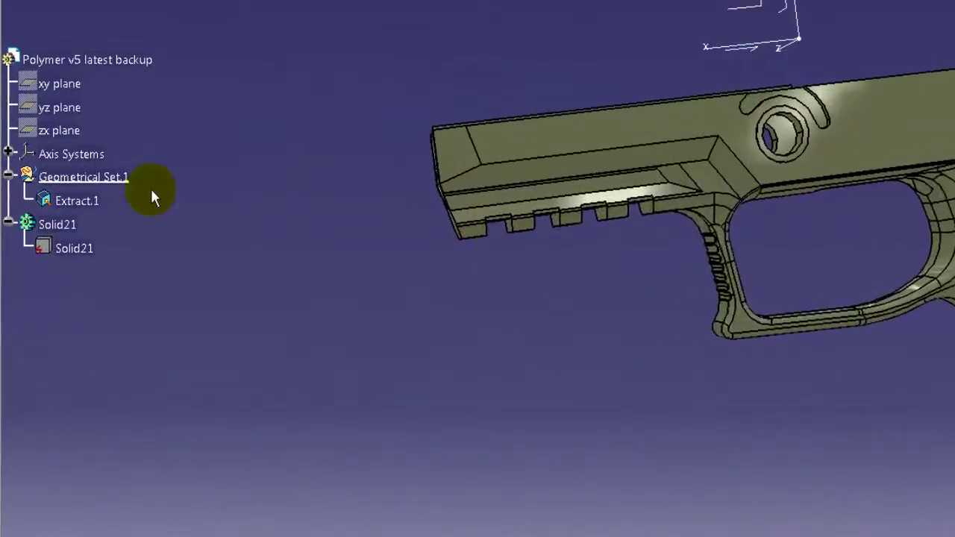
pyautogui.rightClick(73, 200)
pyautogui.click(142, 384)
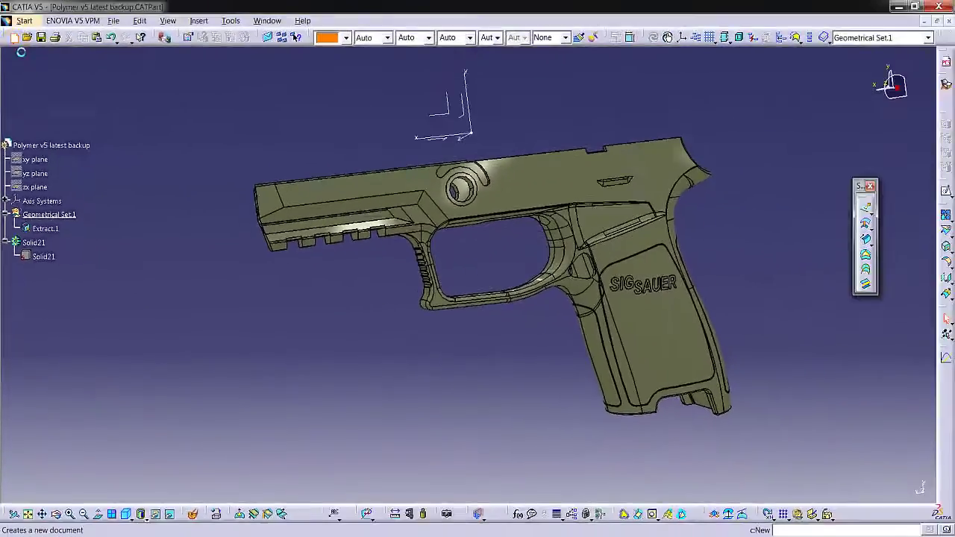
# Step: Create a new document of type Part
pyautogui.hotkey('ctrl', 'n')
pyautogui.click(783, 355)
pyautogui.scroll(-2, 776, 358)
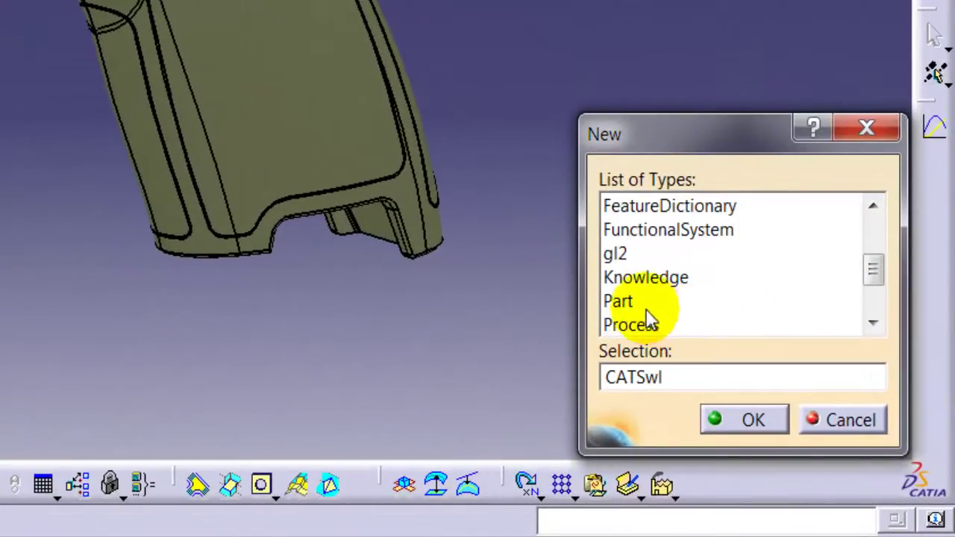
pyautogui.click(617, 301)
pyautogui.click(743, 421)
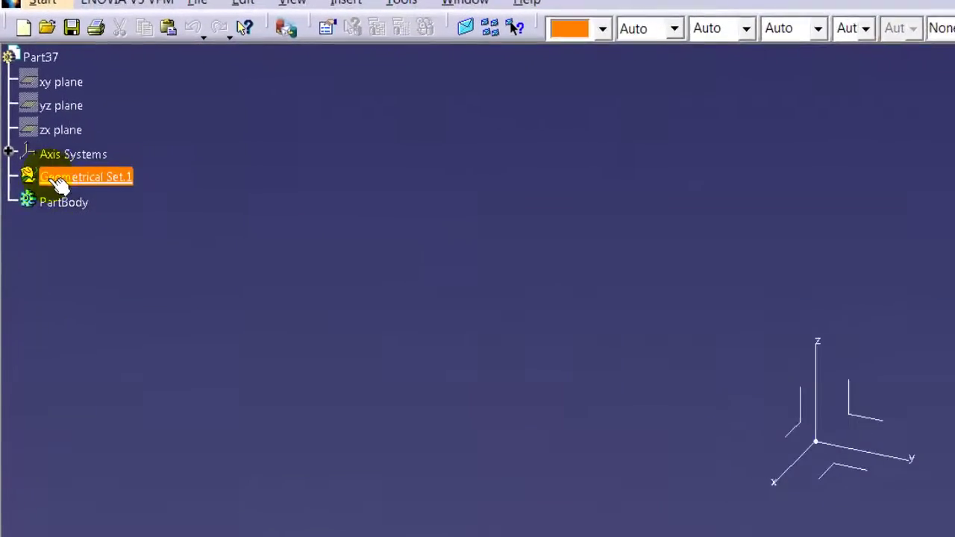
# Step: Paste the copied extract into Geometrical Set.1 of the new part as an unlinked result (As Result)
pyautogui.rightClick(56, 183)
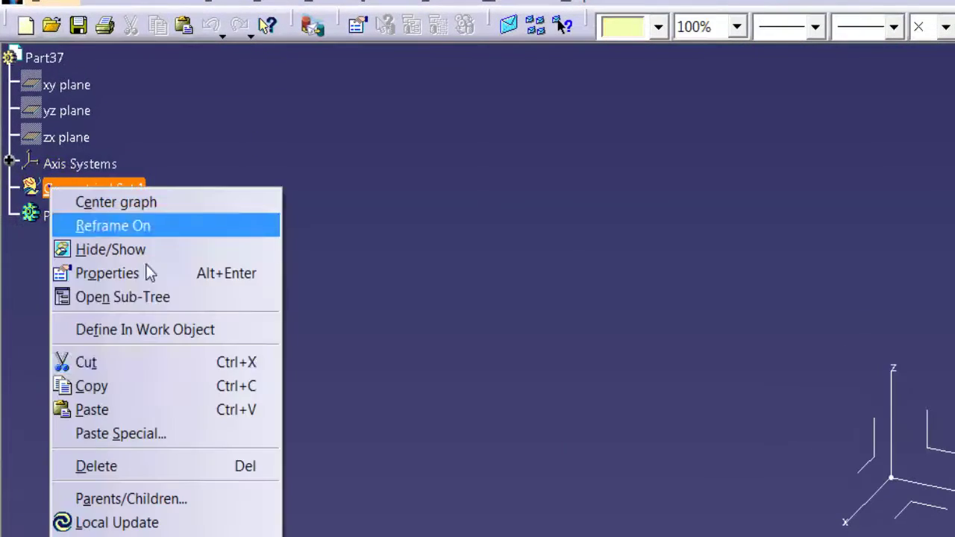
pyautogui.click(161, 439)
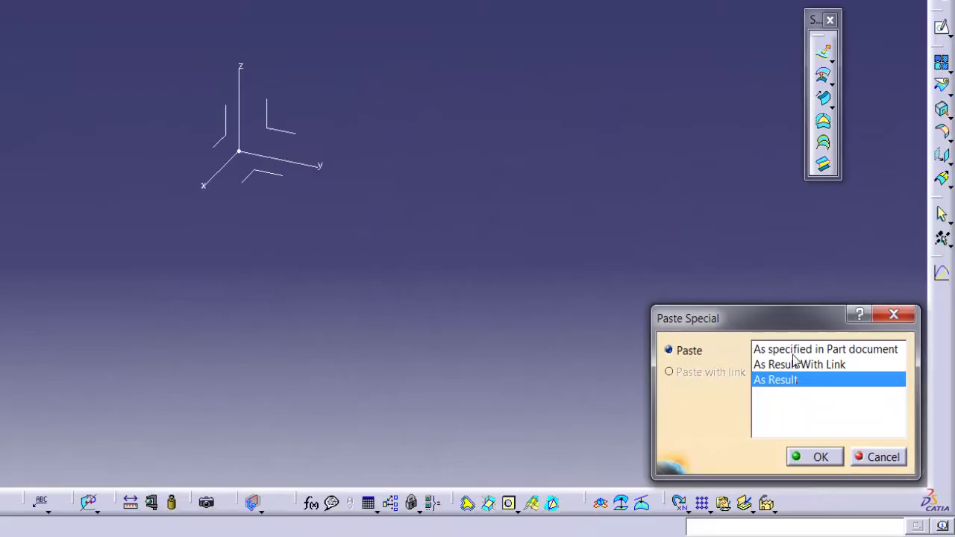
pyautogui.moveTo(778, 325); pyautogui.dragTo(537, 160)
pyautogui.click(576, 289)
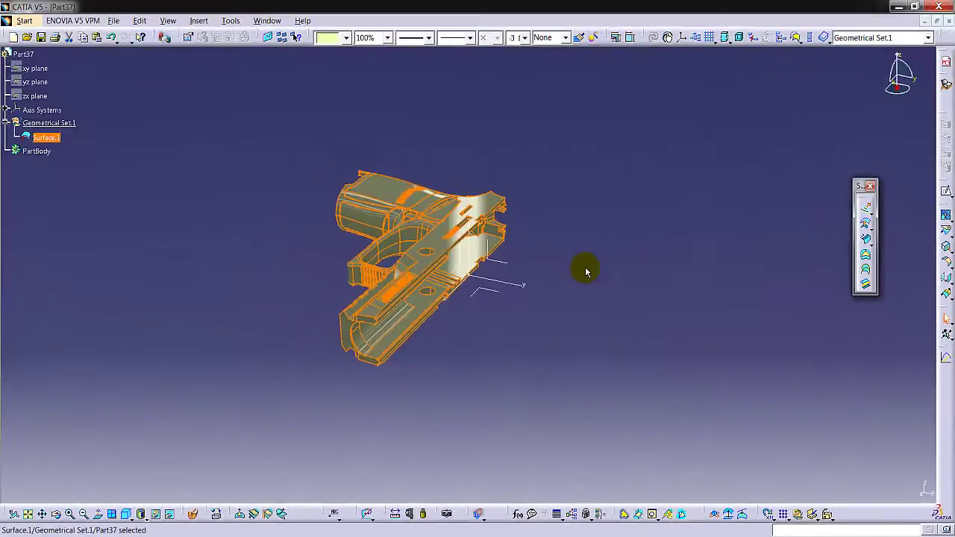
pyautogui.moveTo(587, 271); pyautogui.dragTo(623, 268, button='middle')
pyautogui.click(465, 406)
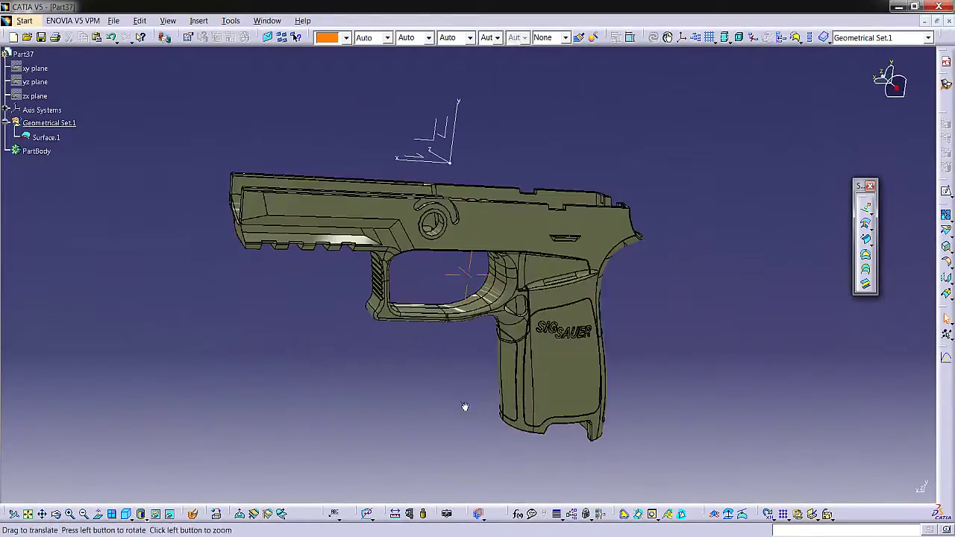
pyautogui.moveTo(465, 405); pyautogui.dragTo(492, 317, button='middle')
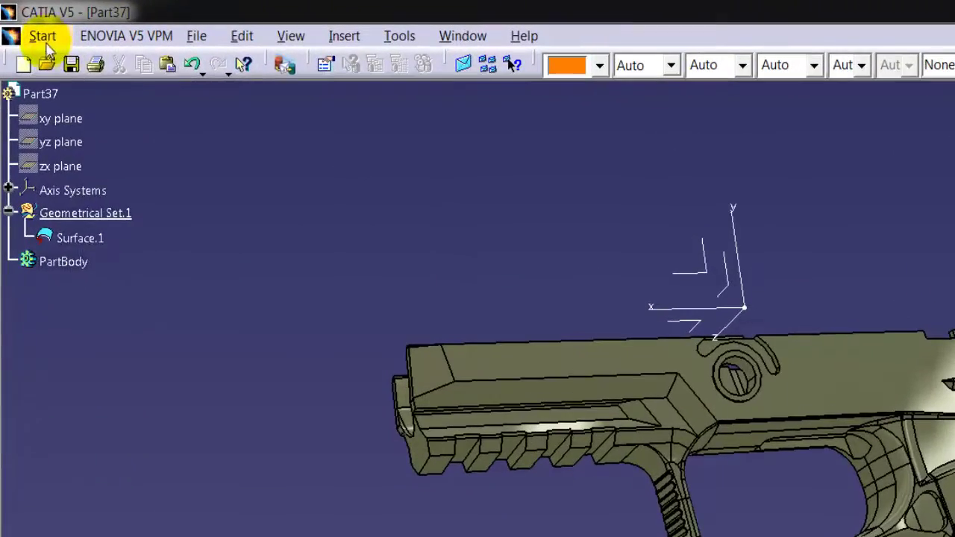
# Step: Switch to the STL Rapid Prototyping workbench
pyautogui.click(45, 45)
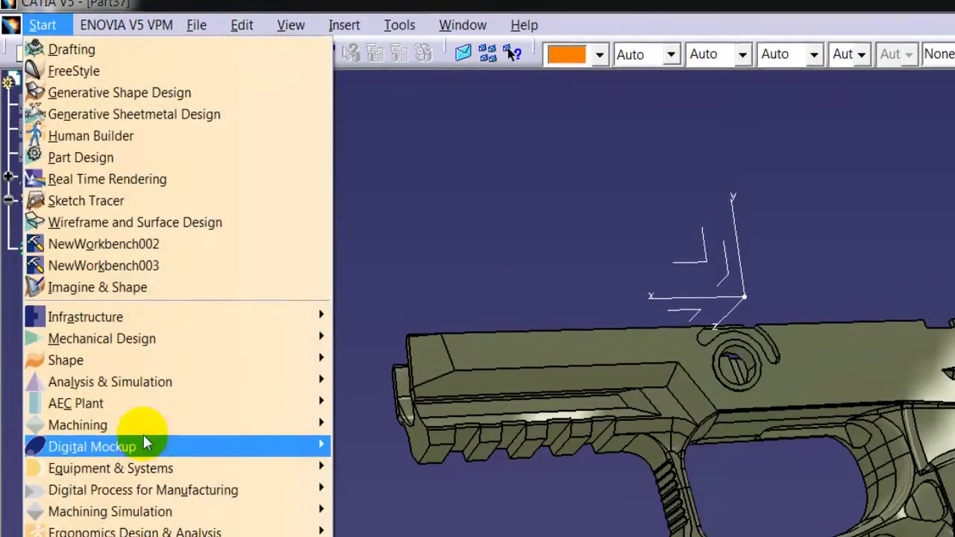
pyautogui.moveTo(147, 444)
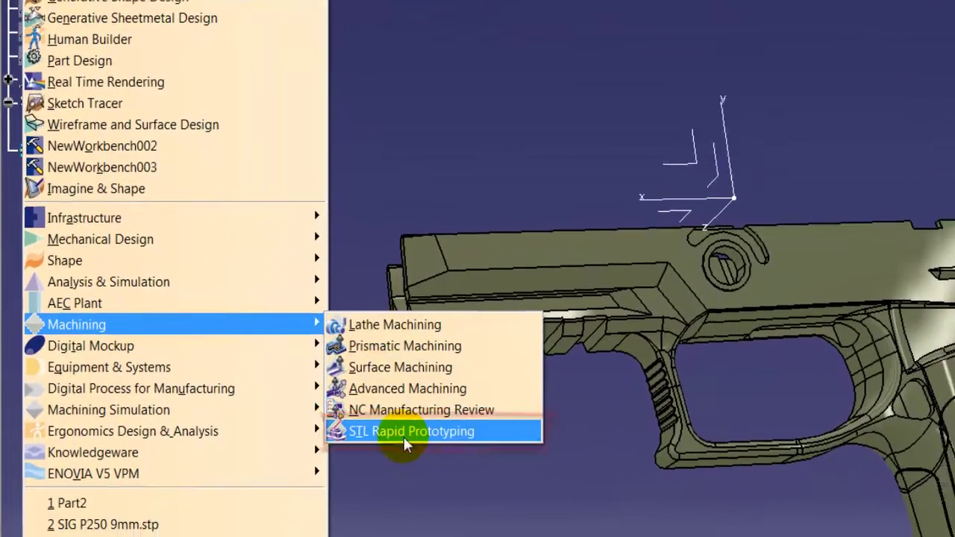
pyautogui.click(399, 433)
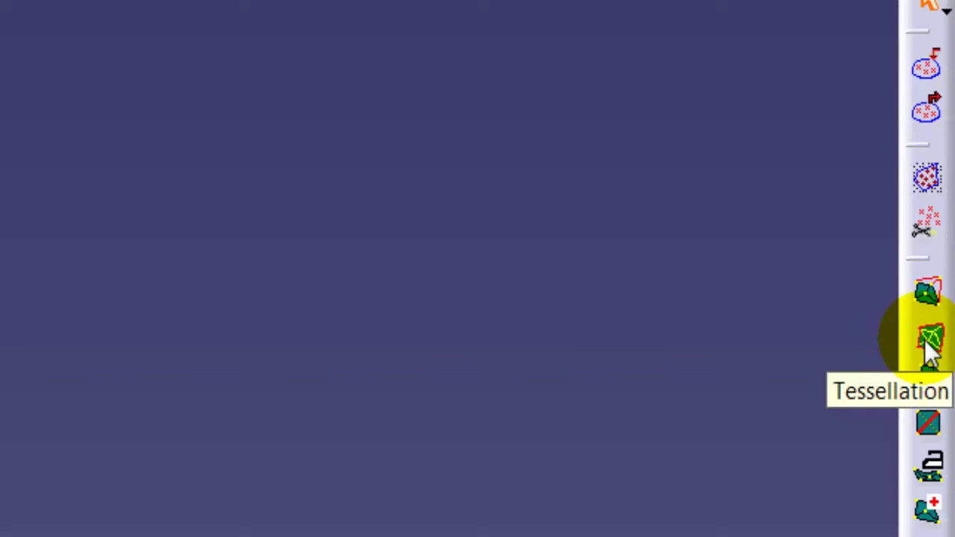
# Step: Tessellate Surface.1 as a grouped mesh with a sag of 0.0001 mm and a step of 1 mm
pyautogui.click(929, 341)
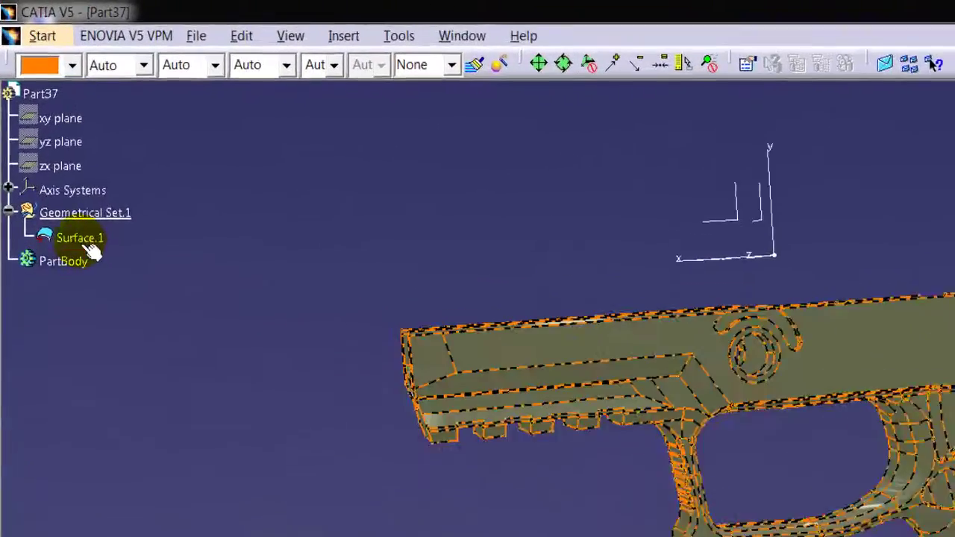
pyautogui.click(81, 239)
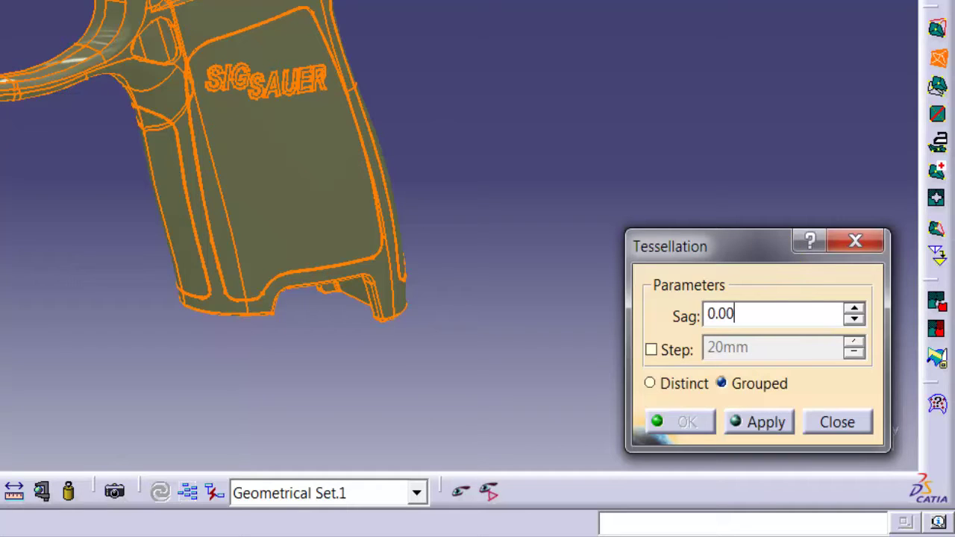
pyautogui.write('01')
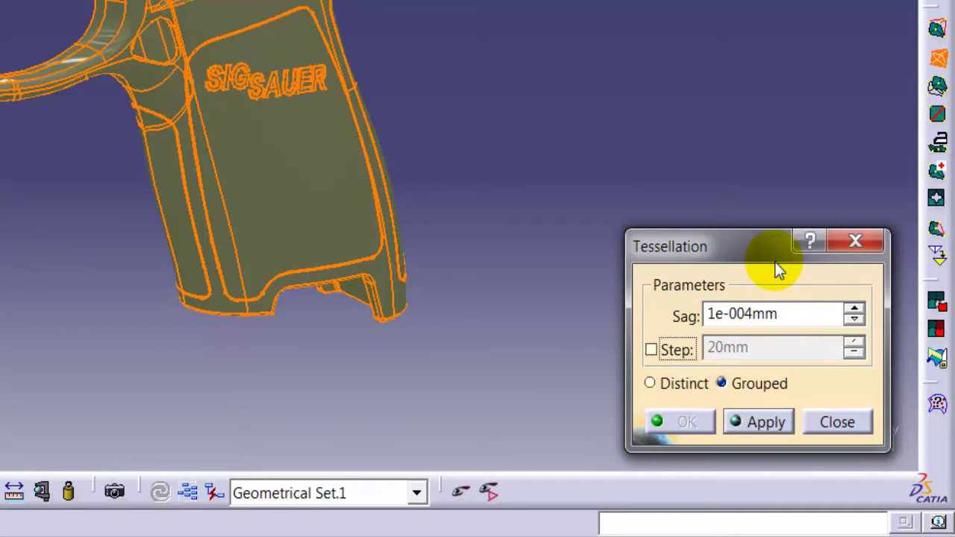
pyautogui.click(677, 350)
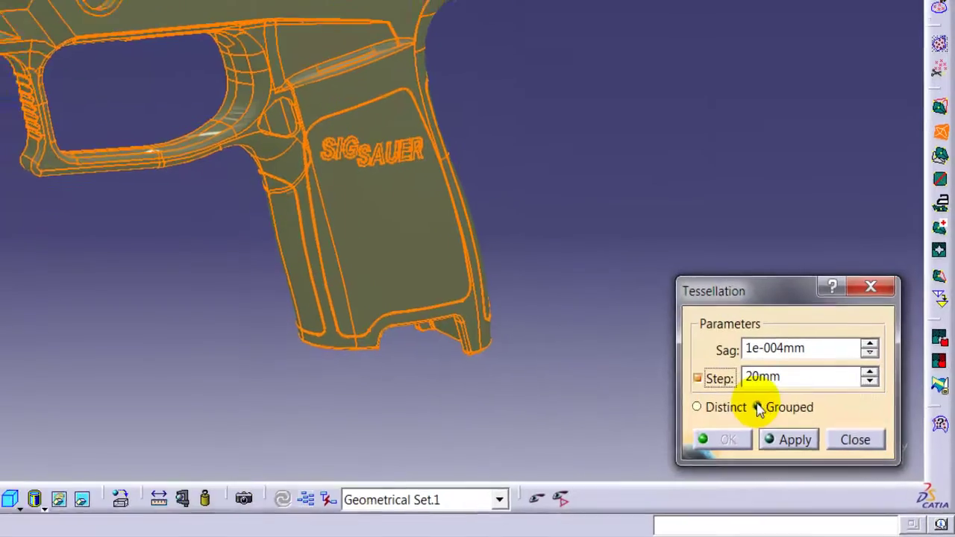
pyautogui.doubleClick(779, 390)
pyautogui.write('1')
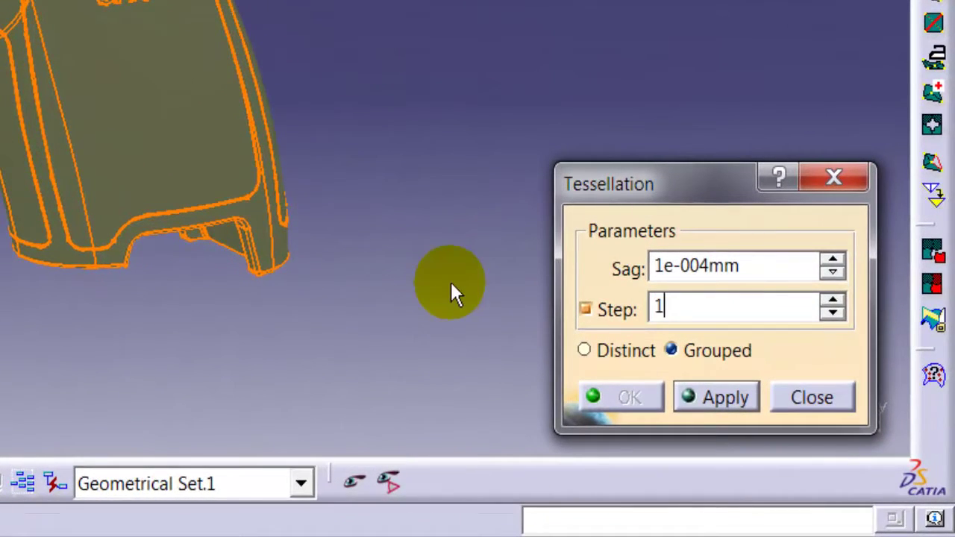
pyautogui.press('Tab')
pyautogui.click(702, 399)
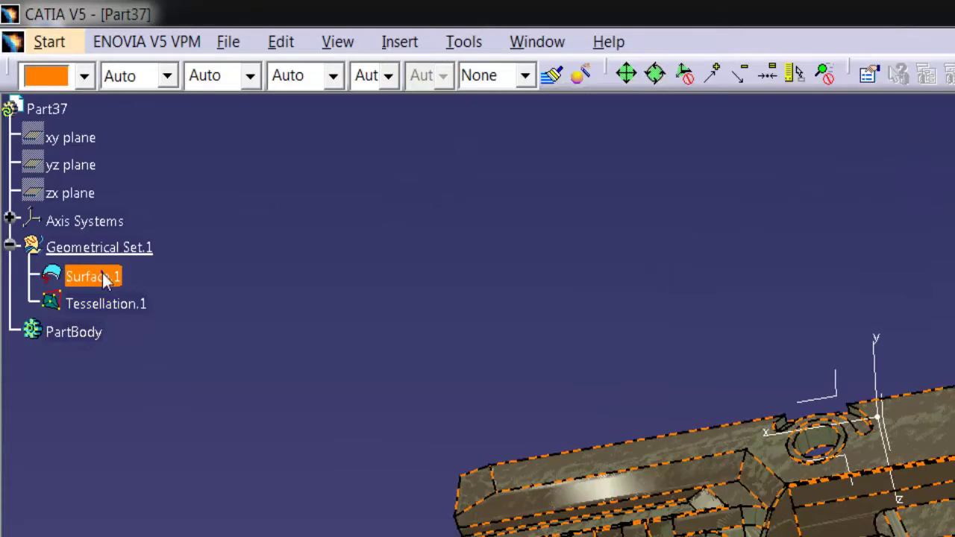
# Step: Hide Surface.1 so that only the tessellated mesh is displayed
pyautogui.rightClick(53, 137)
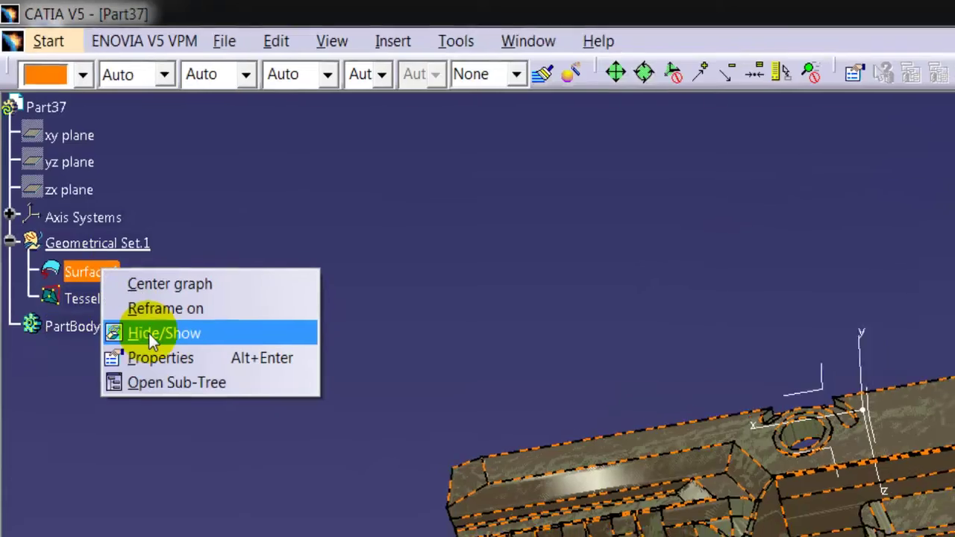
pyautogui.click(149, 339)
pyautogui.keyDown('ctrl'); pyautogui.moveTo(430, 330); pyautogui.dragTo(412, 255, button='middle'); pyautogui.keyUp('ctrl')
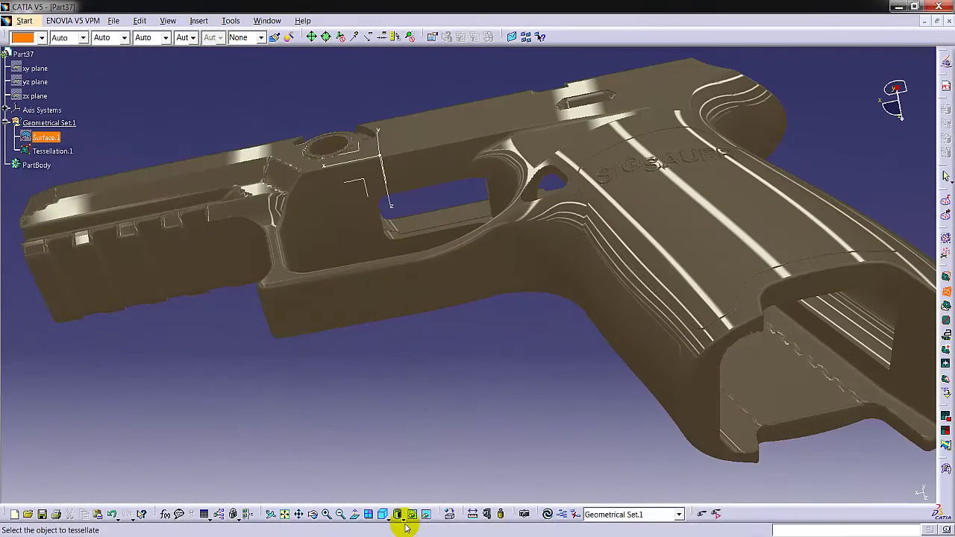
# Step: Display the model in Wireframe (NHR) mode to examine the mesh density
pyautogui.click(403, 522)
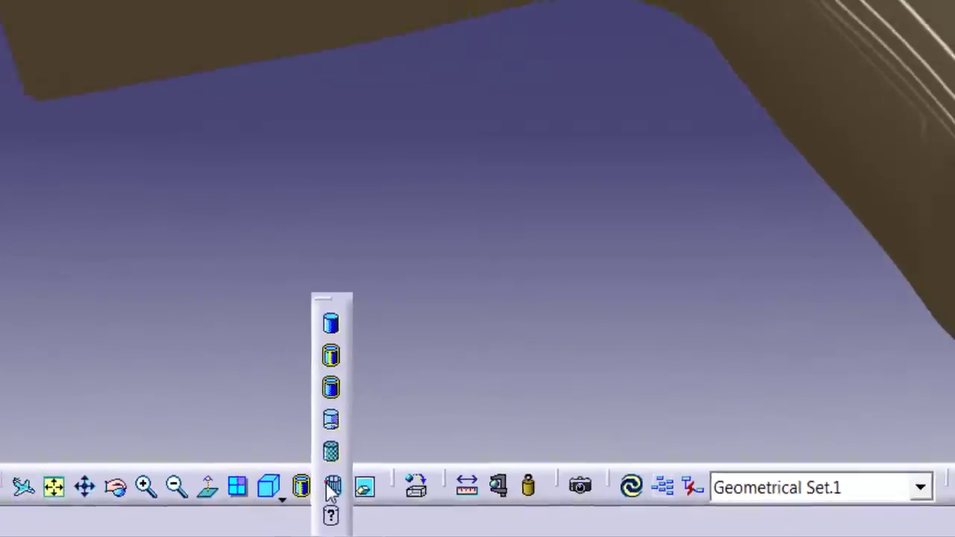
pyautogui.click(411, 514)
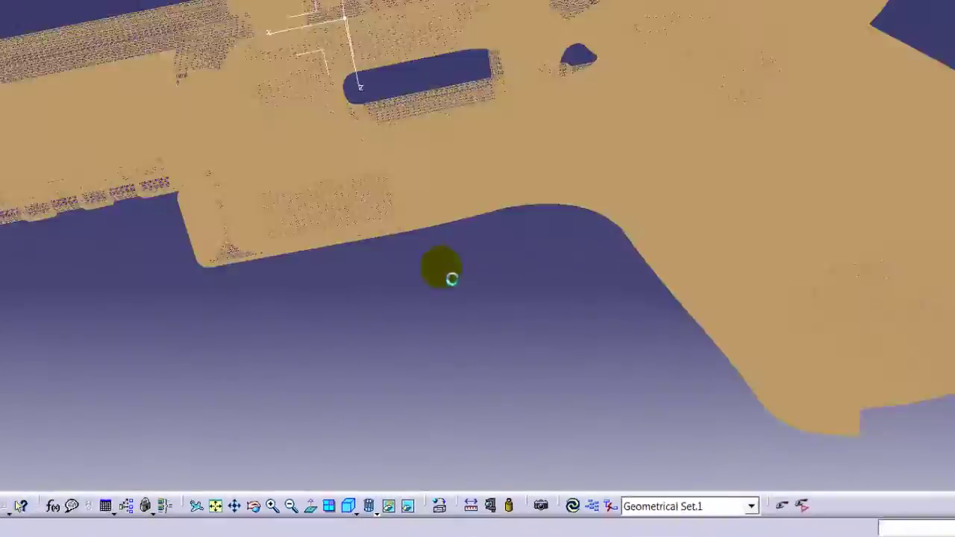
pyautogui.moveTo(500, 344)
pyautogui.mouseDown(button='middle')
pyautogui.moveTo(495, 443)
pyautogui.moveTo(538, 330)
pyautogui.moveTo(490, 393)
pyautogui.moveTo(599, 273)
pyautogui.moveTo(608, 423)
pyautogui.moveTo(450, 280)
pyautogui.moveTo(518, 324)
pyautogui.moveTo(526, 448)
pyautogui.moveTo(525, 187)
pyautogui.moveTo(486, 261)
pyautogui.moveTo(524, 356)
pyautogui.moveTo(588, 292)
pyautogui.moveTo(527, 380)
pyautogui.moveTo(546, 257)
pyautogui.moveTo(533, 167)
pyautogui.moveTo(464, 265)
pyautogui.moveTo(443, 234)
pyautogui.moveTo(497, 366)
pyautogui.moveTo(464, 298)
pyautogui.mouseUp(button='middle')
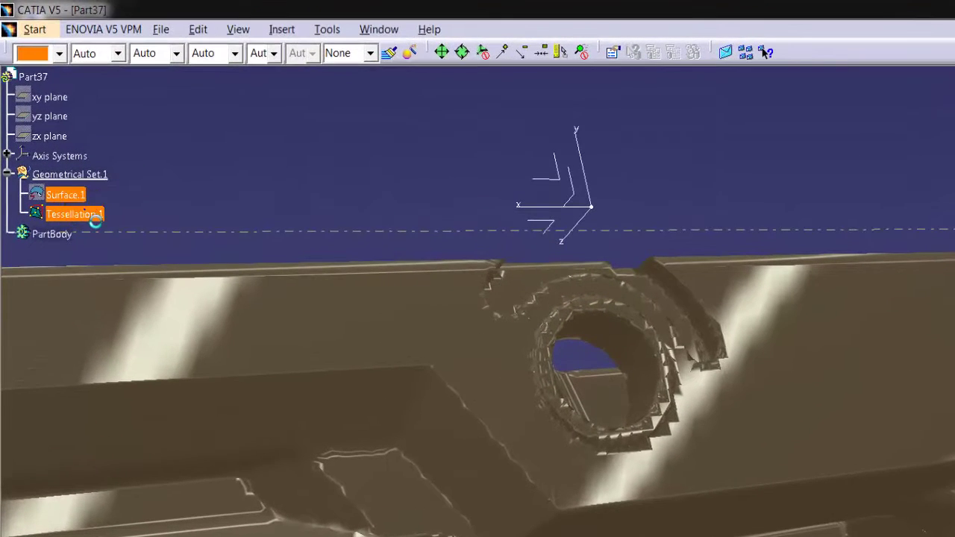
# Step: Set the mesh display modes of Tessellation.1 to Free Edges and Flat, and clear the selection
pyautogui.rightClick(95, 217)
pyautogui.click(135, 273)
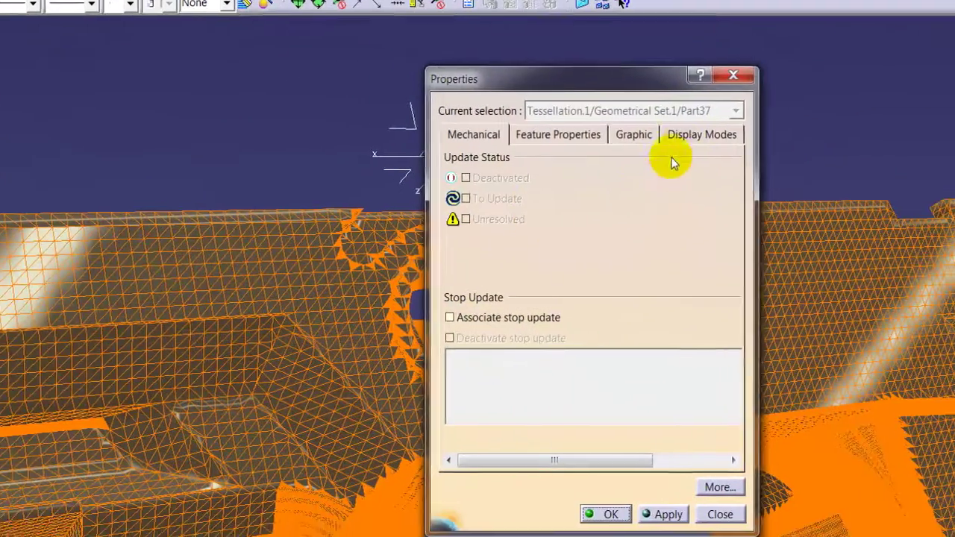
pyautogui.click(841, 188)
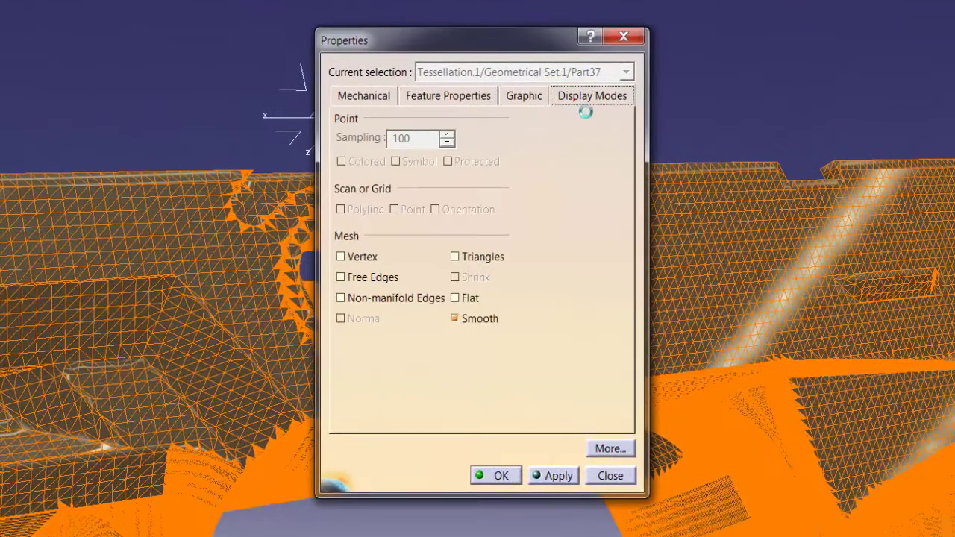
pyautogui.click(359, 280)
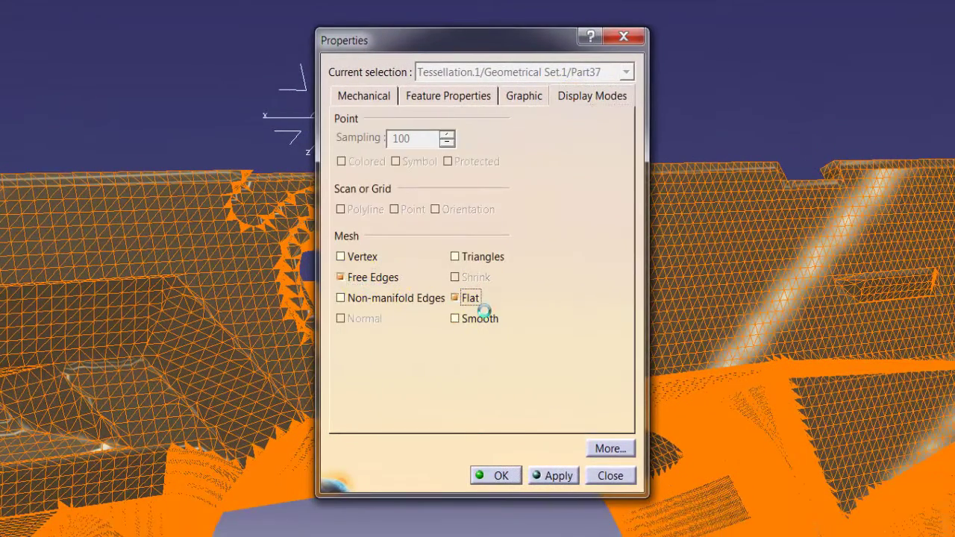
pyautogui.click(497, 476)
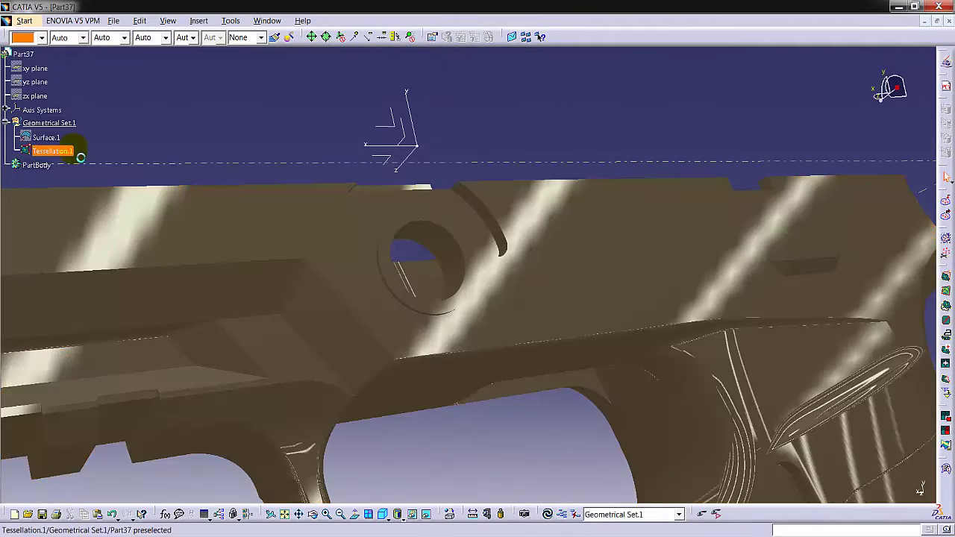
pyautogui.click(277, 155)
# Step: Start an STL export of the tessellated mesh and name the output file gun_cover on the desktop
pyautogui.moveTo(309, 258); pyautogui.dragTo(259, 163, button='middle')
pyautogui.moveTo(528, 278); pyautogui.dragTo(430, 232, button='middle')
pyautogui.moveTo(471, 201); pyautogui.dragTo(511, 172, button='middle')
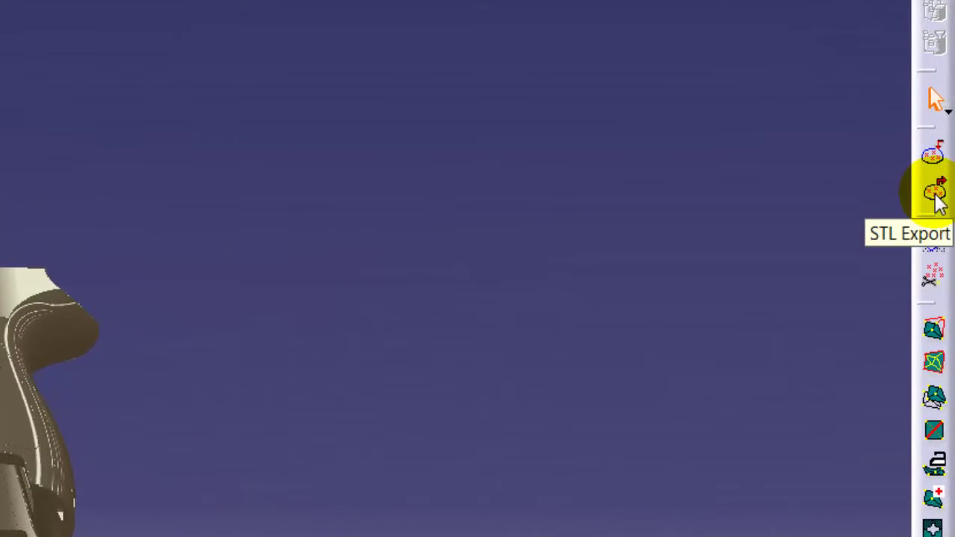
pyautogui.click(936, 193)
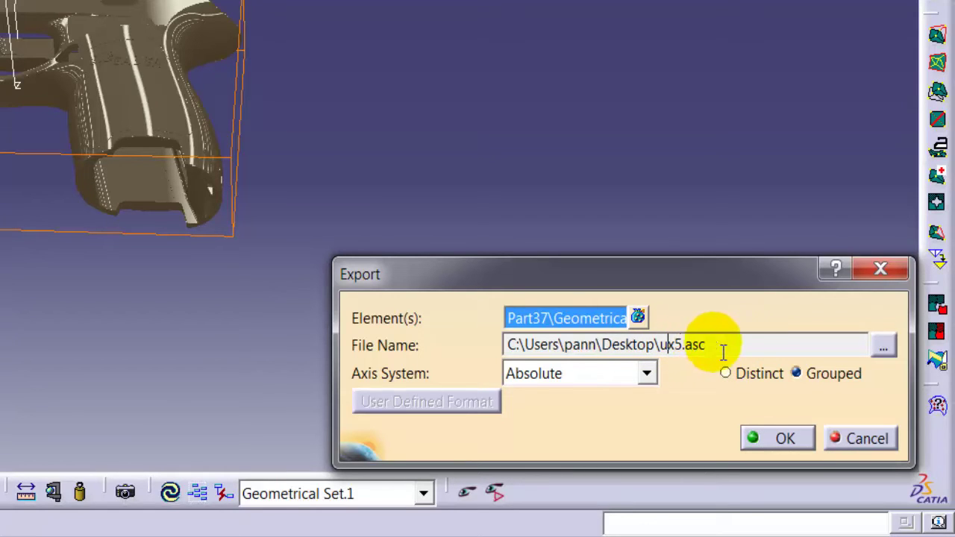
pyautogui.click(878, 345)
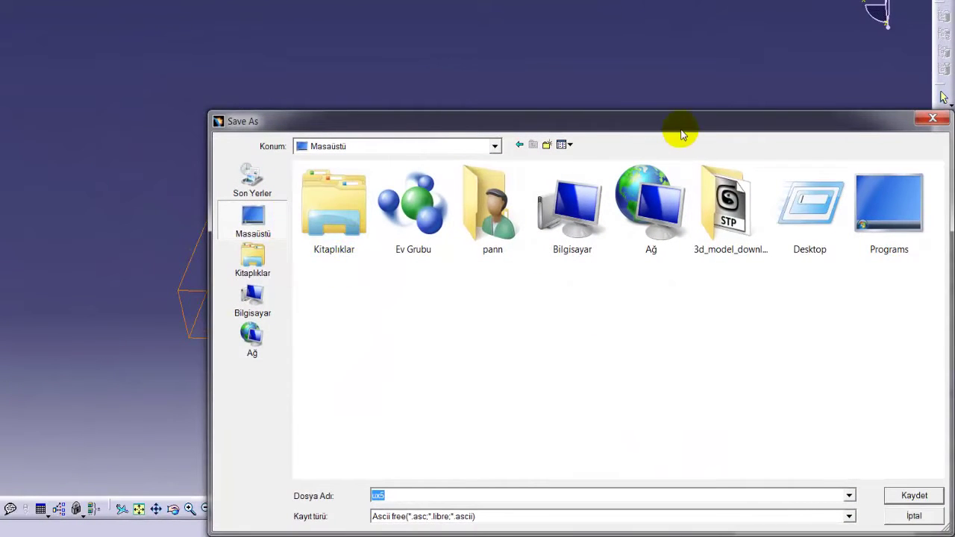
pyautogui.moveTo(679, 128); pyautogui.dragTo(624, 54)
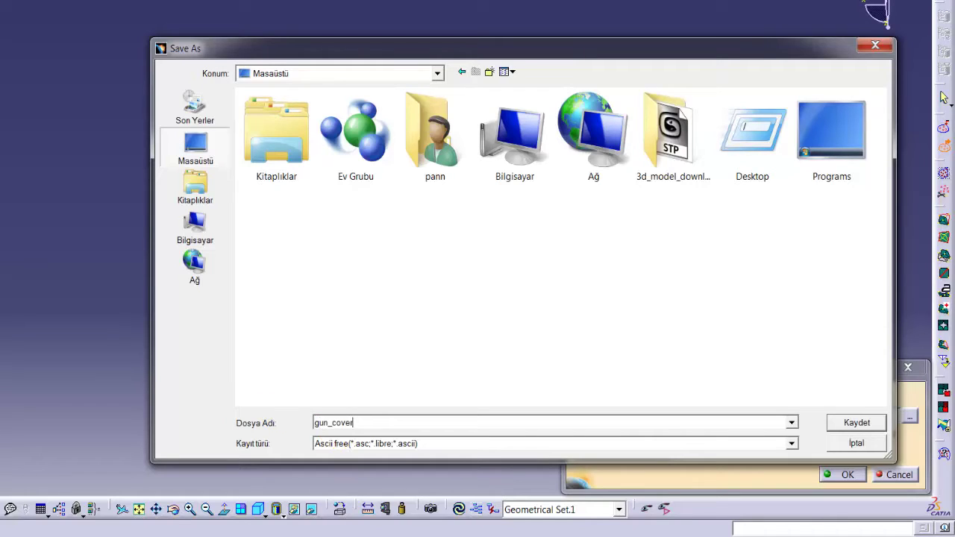
# Step: Choose Stl (*.stl) as the file type, save the file settings and run the export
pyautogui.click(366, 445)
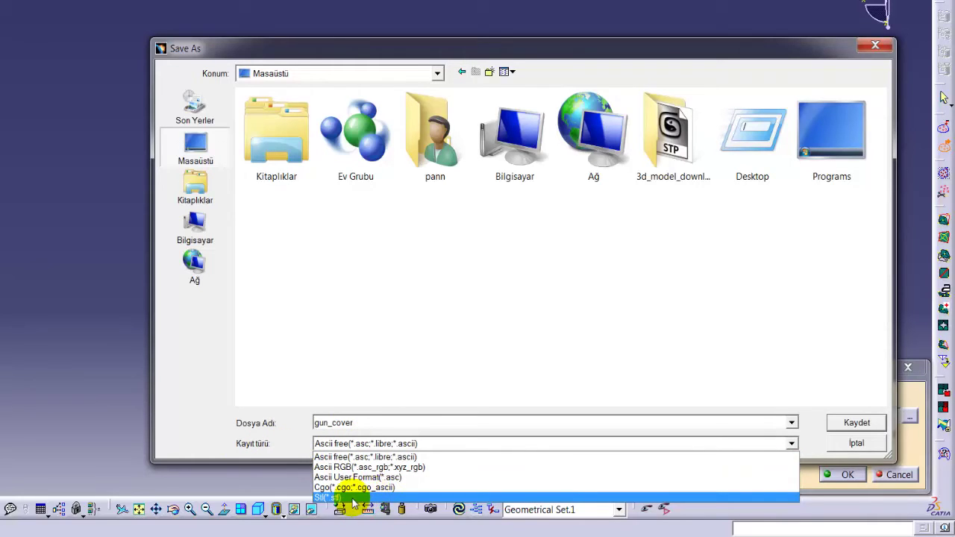
pyautogui.click(386, 21)
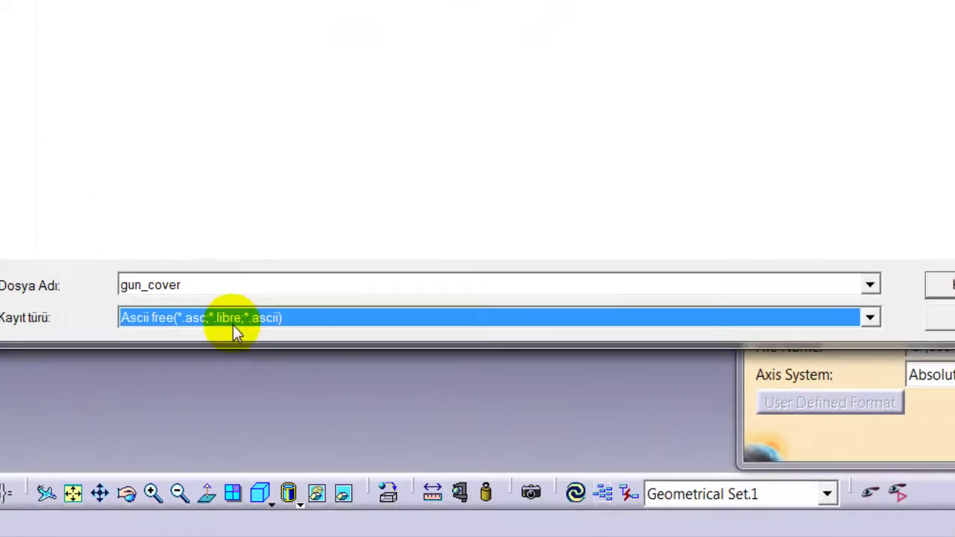
pyautogui.click(233, 325)
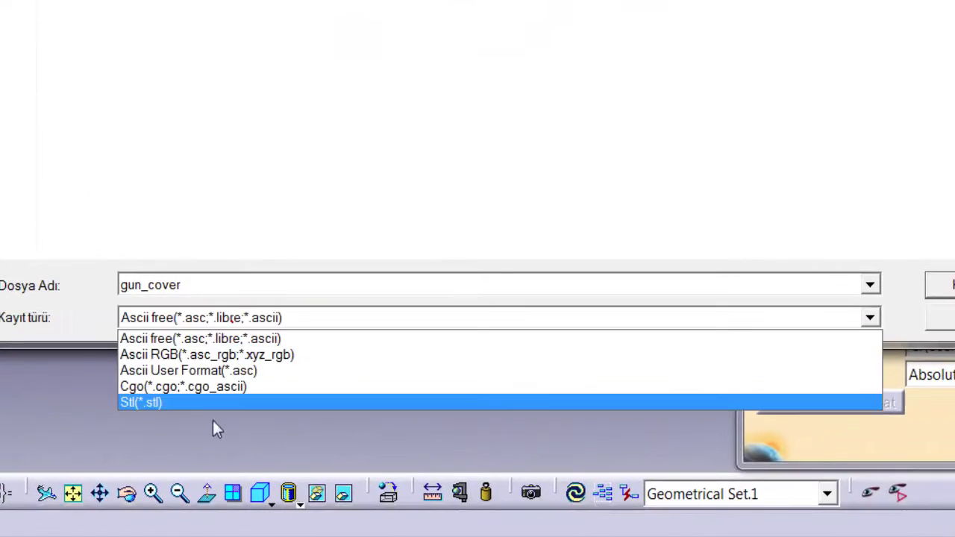
pyautogui.click(162, 403)
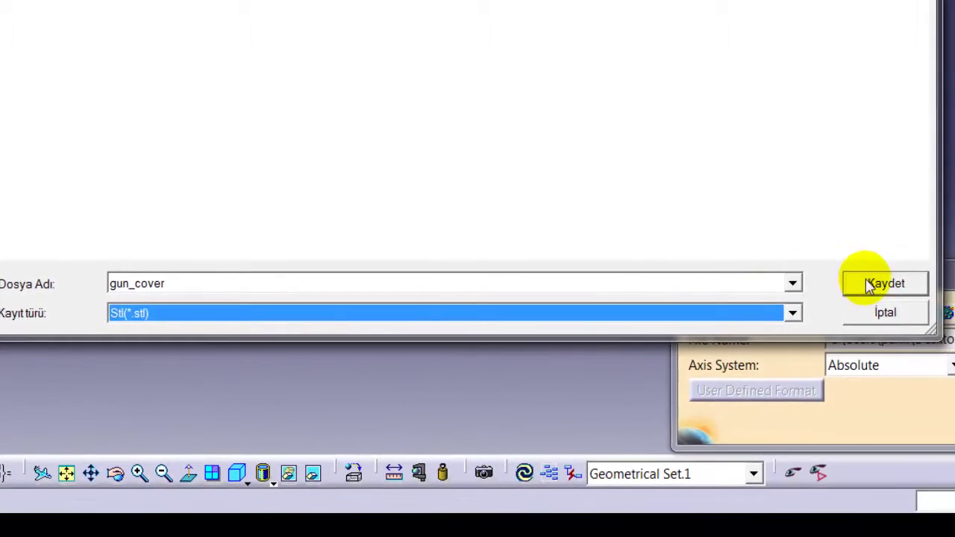
pyautogui.click(944, 285)
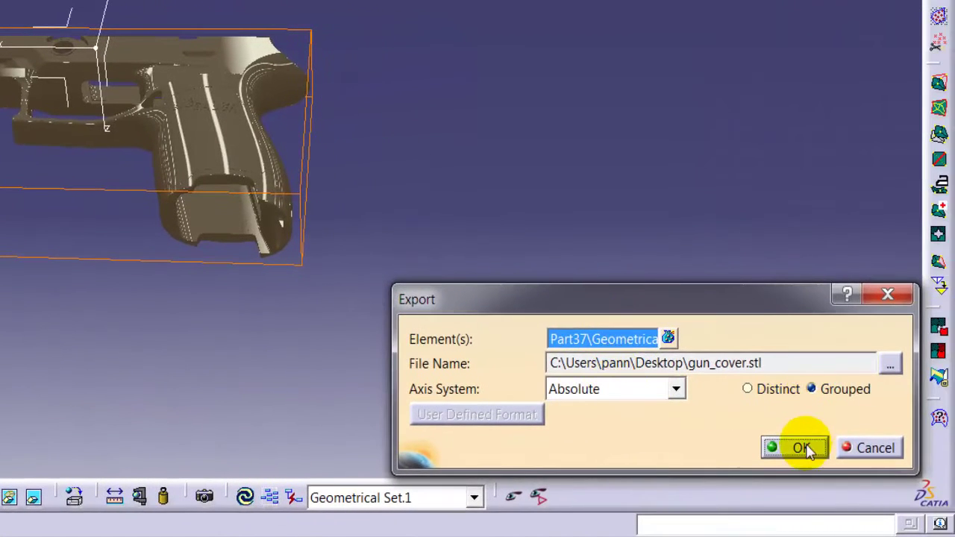
pyautogui.click(947, 432)
pyautogui.click(453, 330)
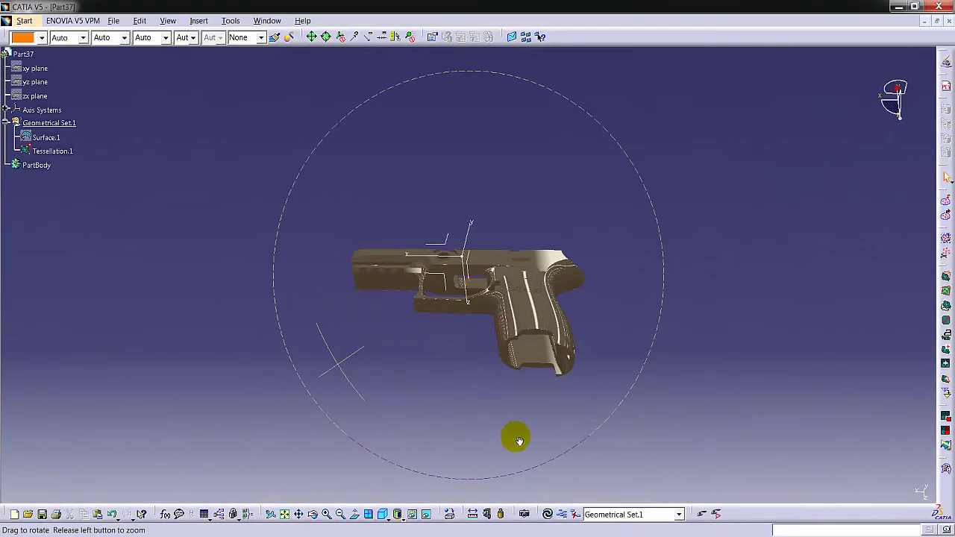
pyautogui.moveTo(519, 441); pyautogui.dragTo(508, 421, button='middle')
# Step: Go to the Windows desktop and move the exported gun_cover file to the middle, above the wallpaper logo
pyautogui.click(899, 9)
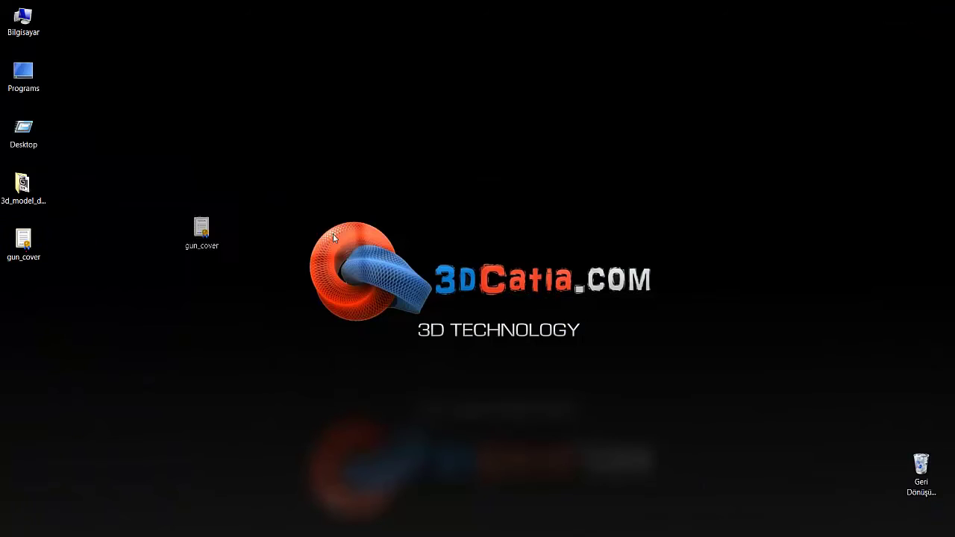
pyautogui.moveTo(410, 234); pyautogui.dragTo(514, 233)
pyautogui.moveTo(467, 111); pyautogui.dragTo(586, 264)
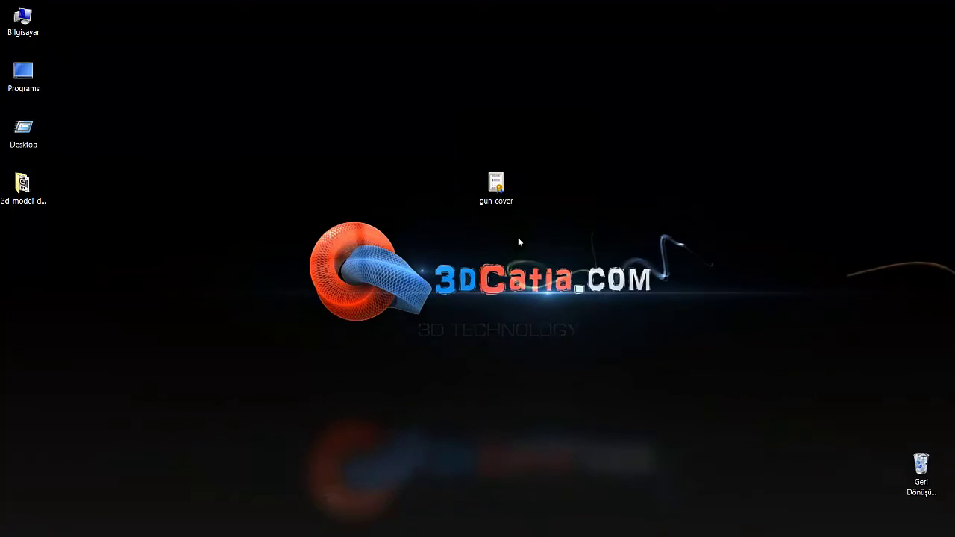